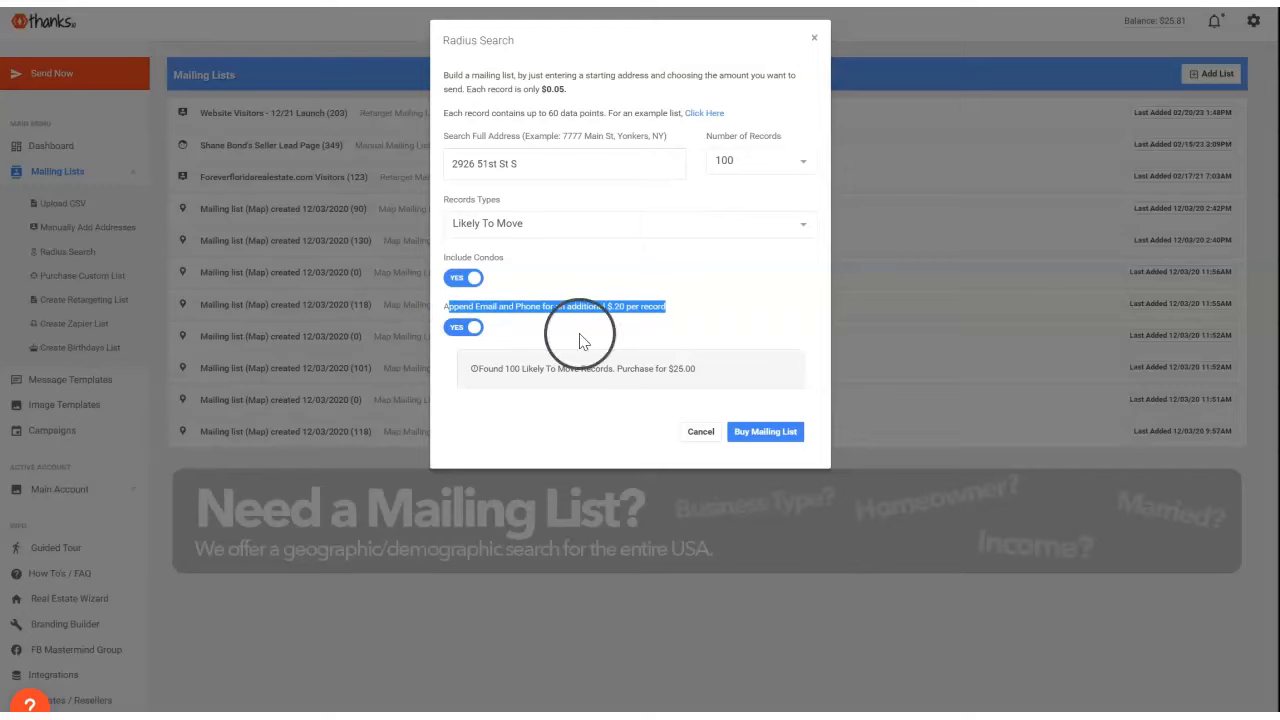
- Buy the 100-record Likely To Move mailing list with appended contact data and review the recipients' e-mail and phone entries
click(746, 434)
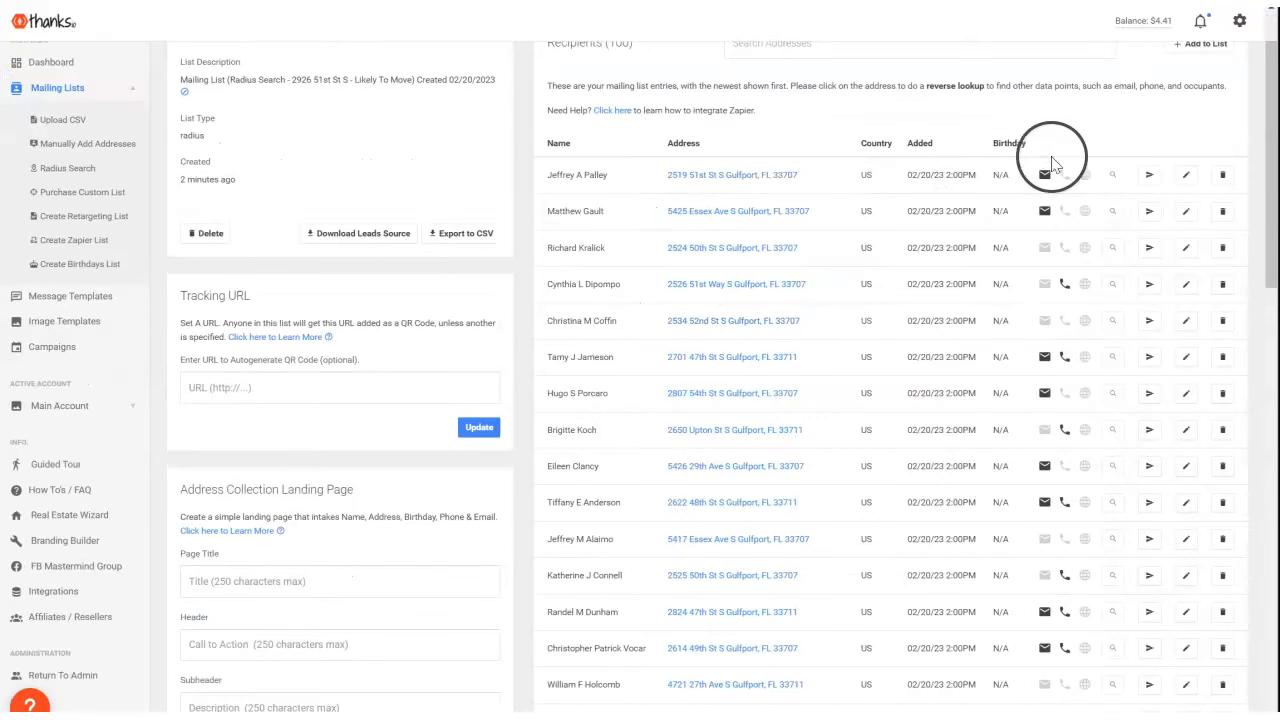
mouse_move(1066, 292)
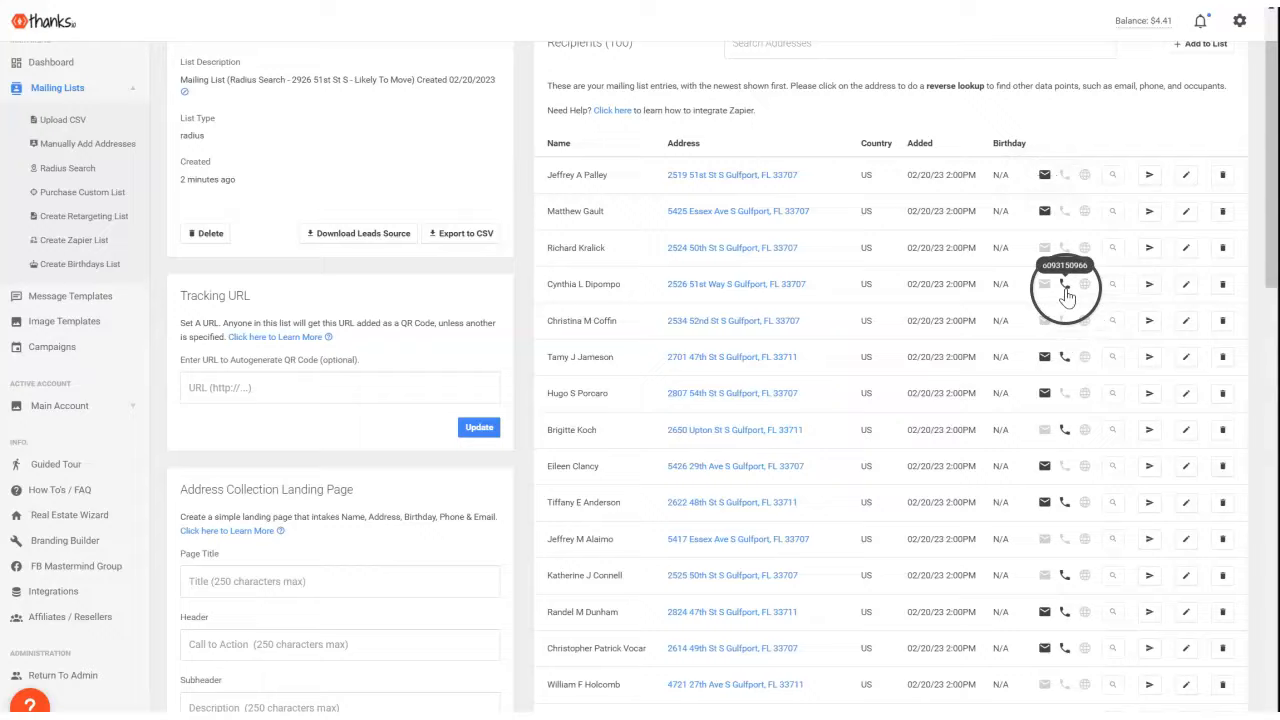
scroll(988, 348, down, 18)
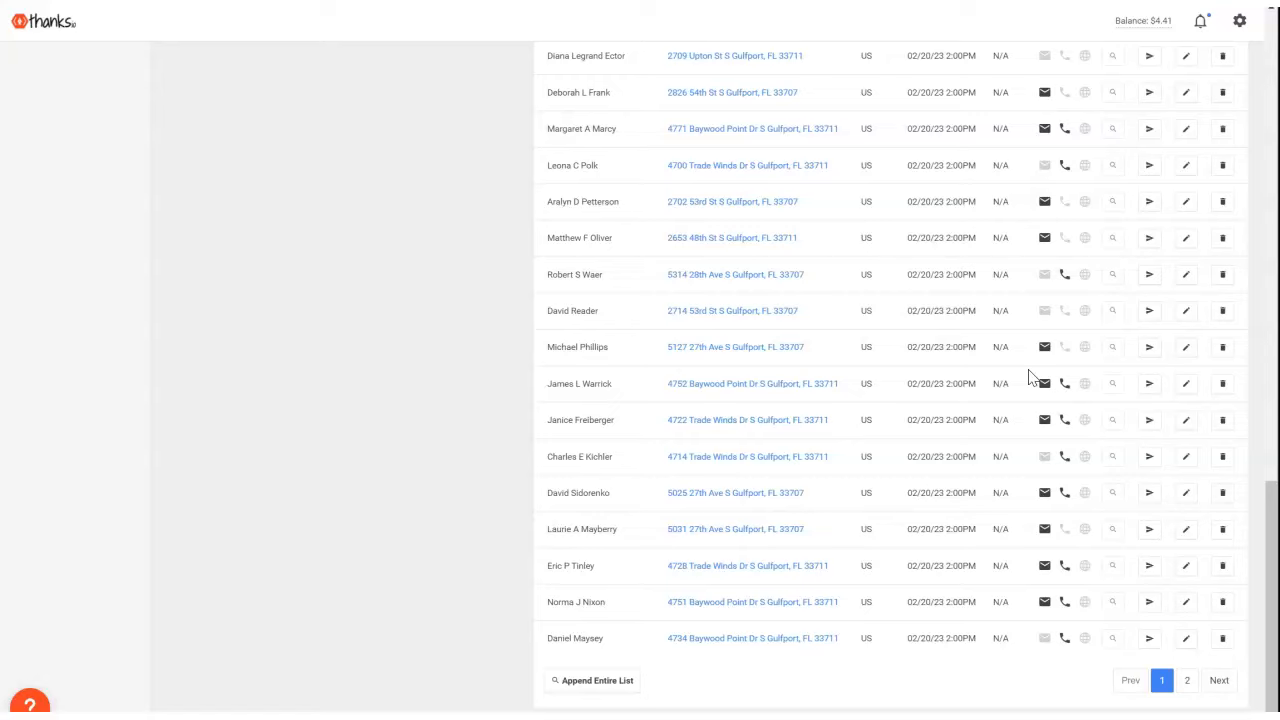
scroll(1030, 377, up, 20)
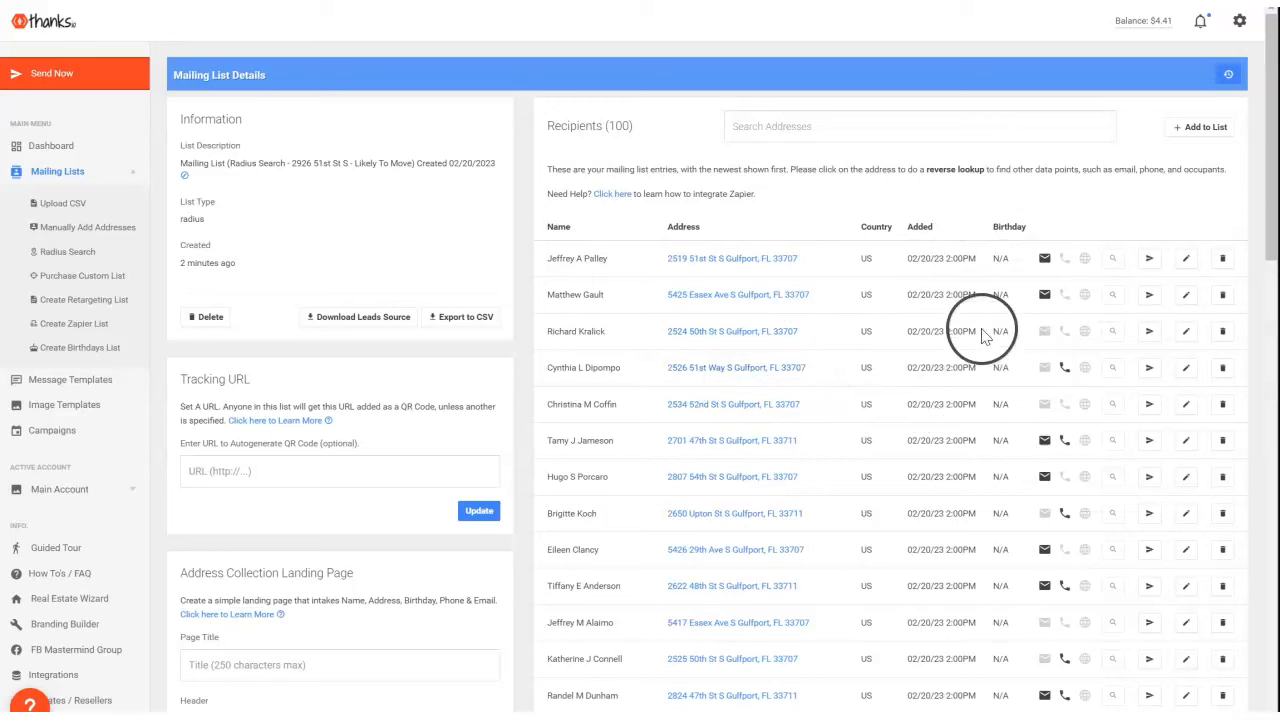
scroll(1025, 470, down, 5)
scroll(1030, 500, up, 5)
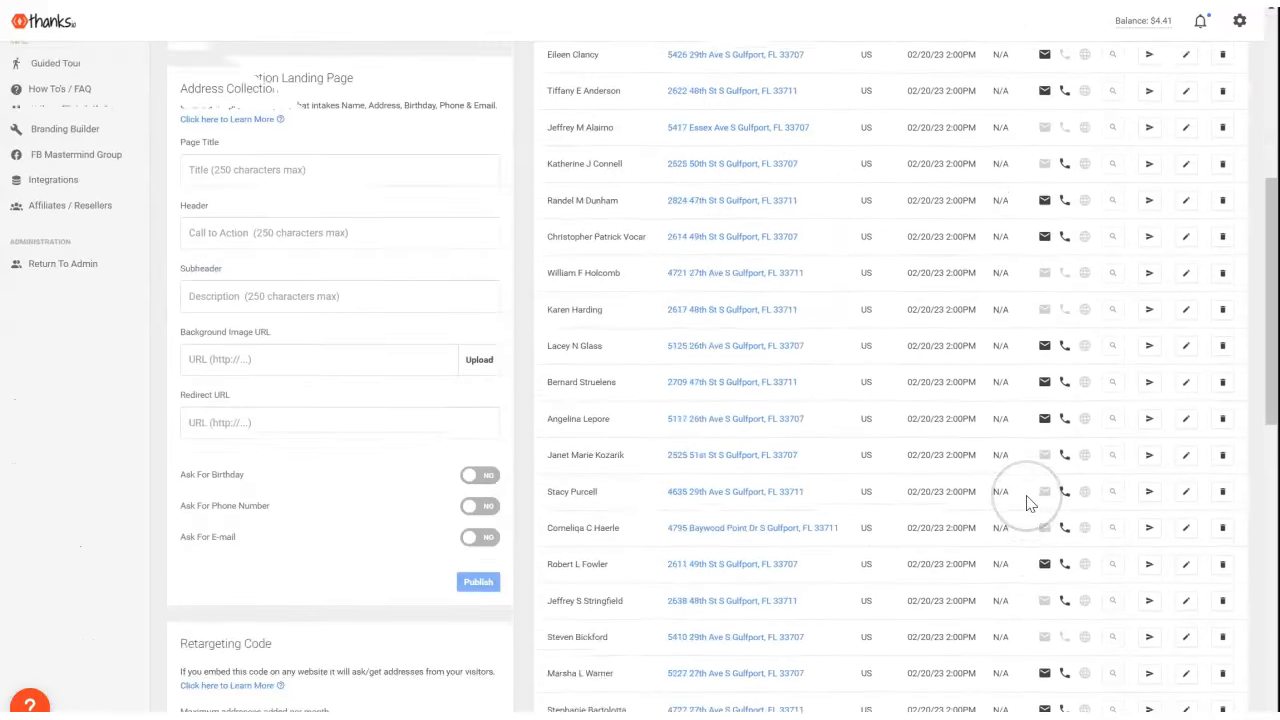
scroll(1030, 503, down, 4)
scroll(1030, 503, up, 4)
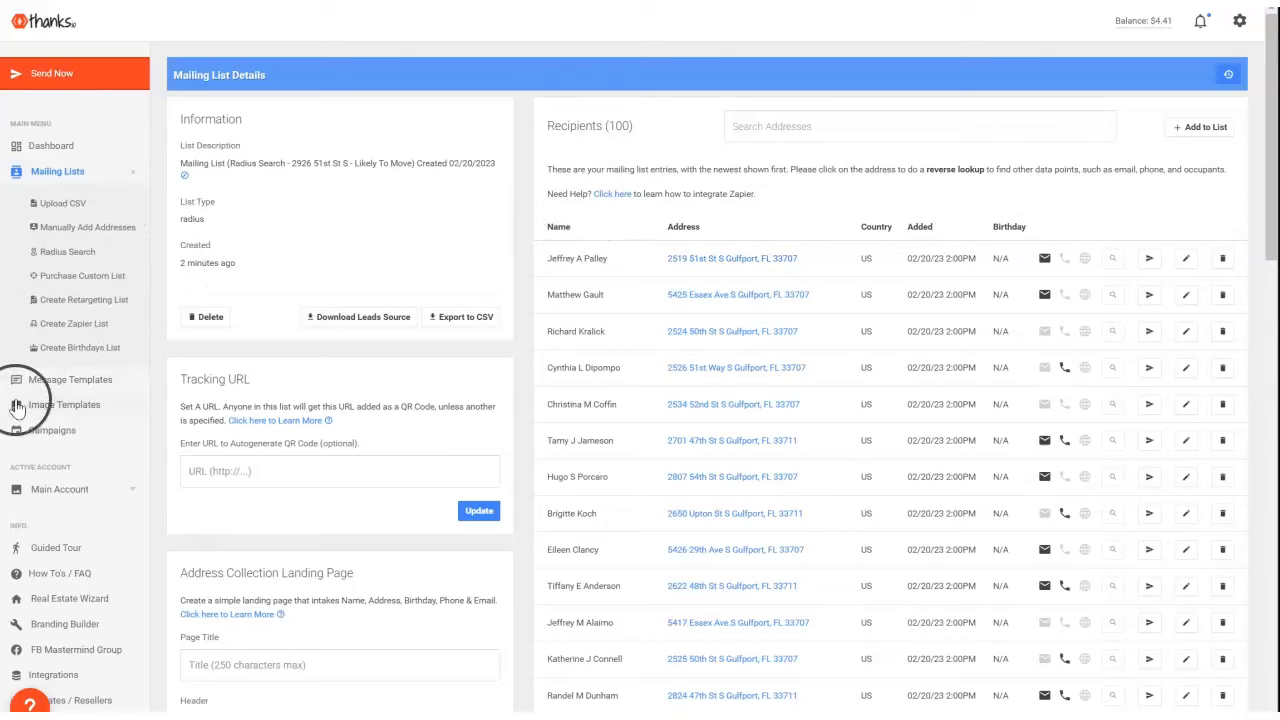
- Open the January Transactions Gulfport message template for editing and rename it Transactions Gulfport
click(48, 379)
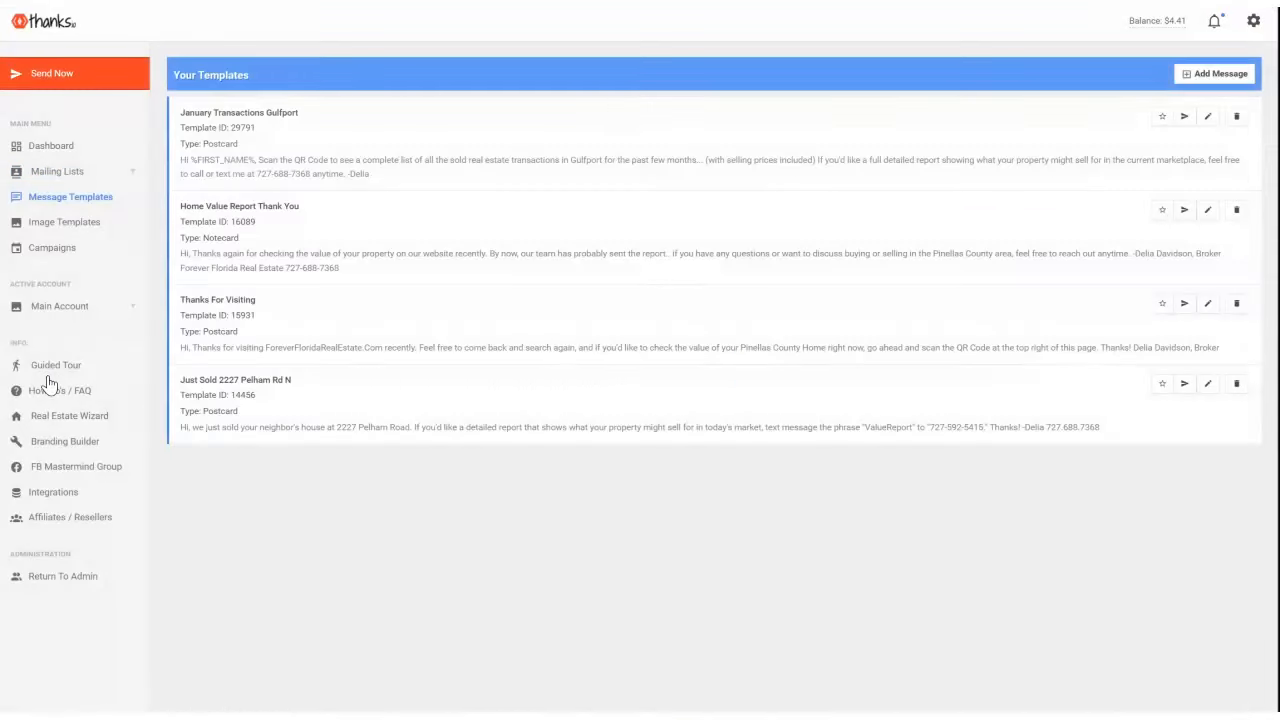
click(1208, 118)
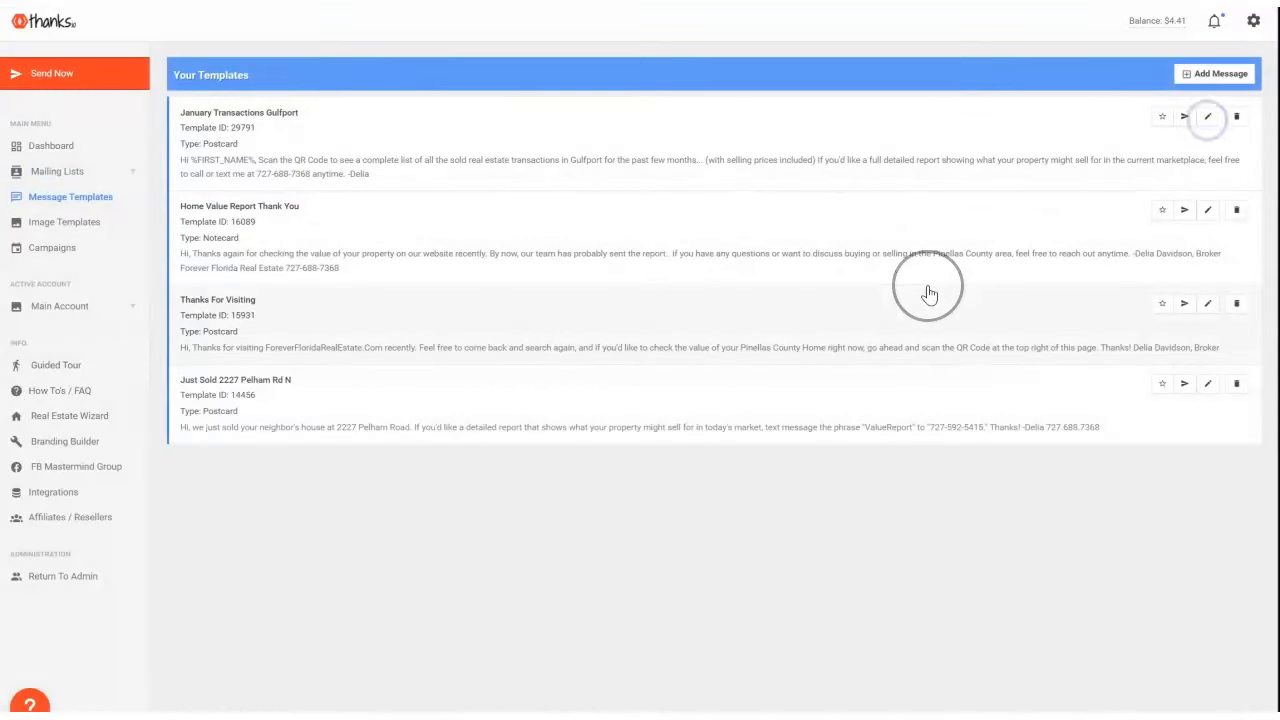
drag(784, 160, 703, 158)
key(BackSpace)
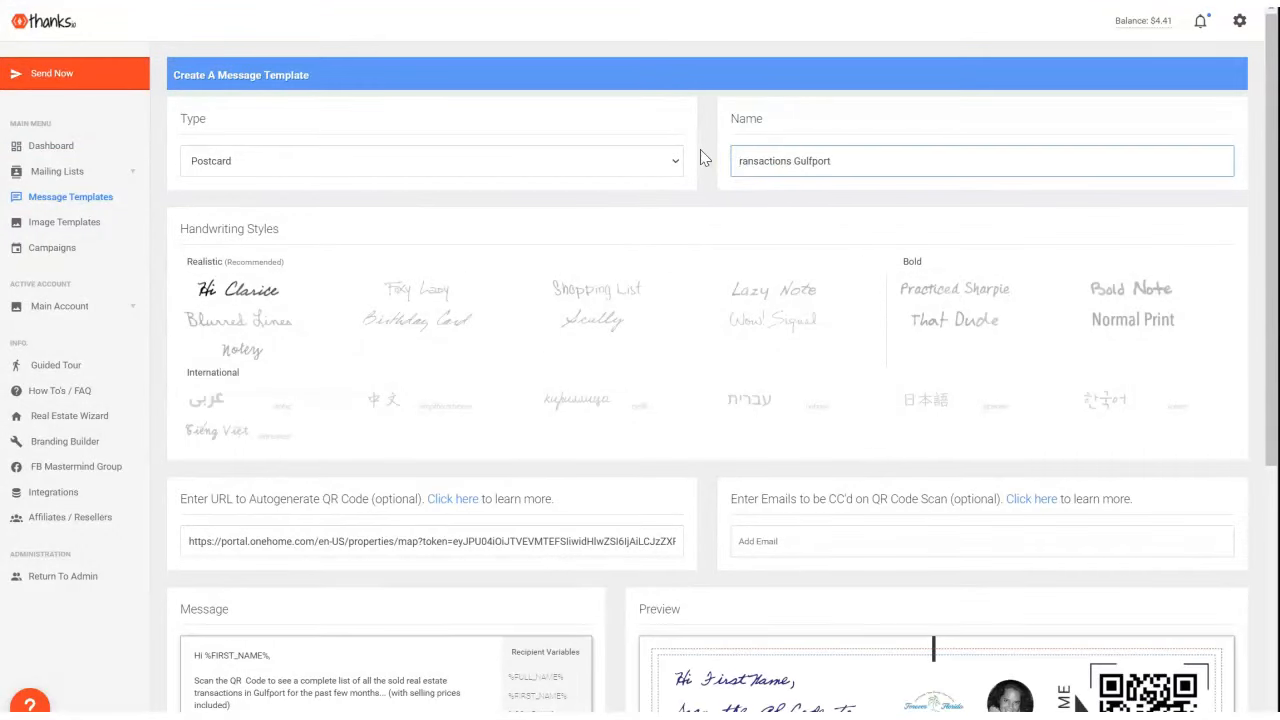
- Examine the postcard template's handwriting styles, both message paragraphs and the handwritten preview
scroll(806, 363, down, 2)
scroll(806, 363, up, 2)
scroll(806, 363, down, 3)
scroll(807, 364, up, 3)
scroll(808, 364, down, 2)
scroll(805, 362, up, 3)
scroll(580, 370, down, 3)
scroll(578, 367, up, 3)
scroll(575, 367, down, 3)
drag(308, 251, 411, 272)
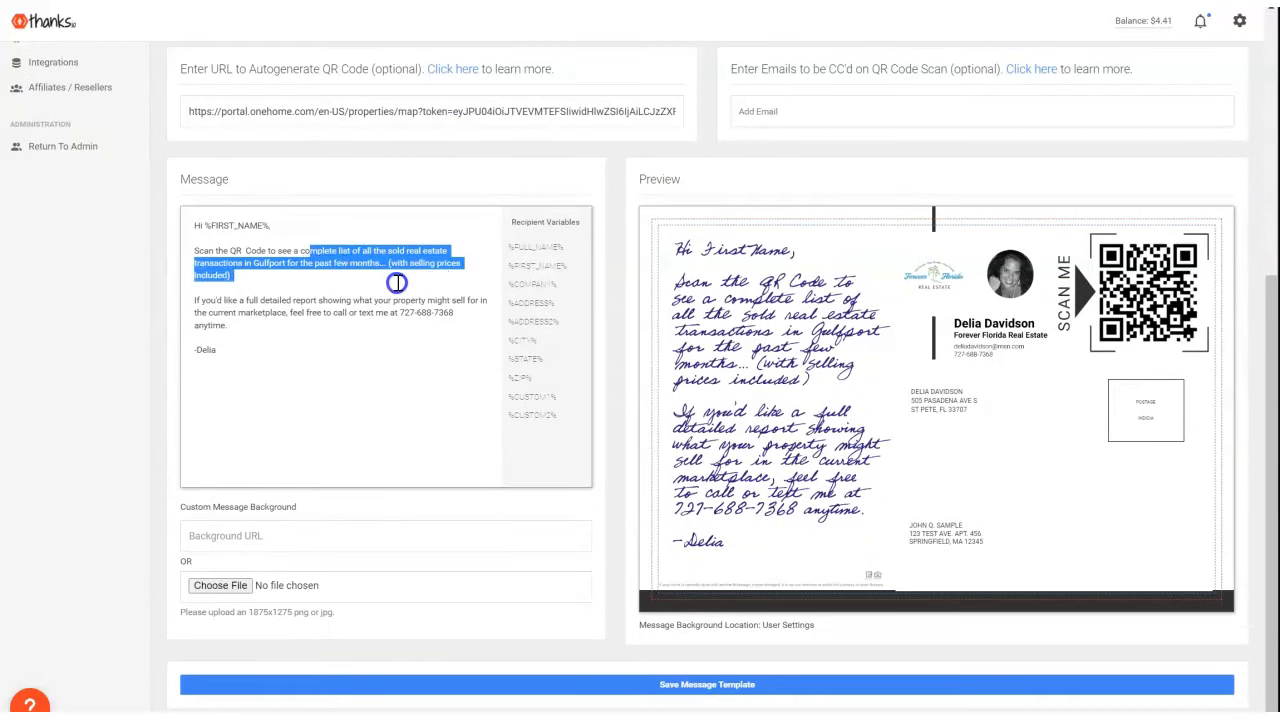
click(308, 310)
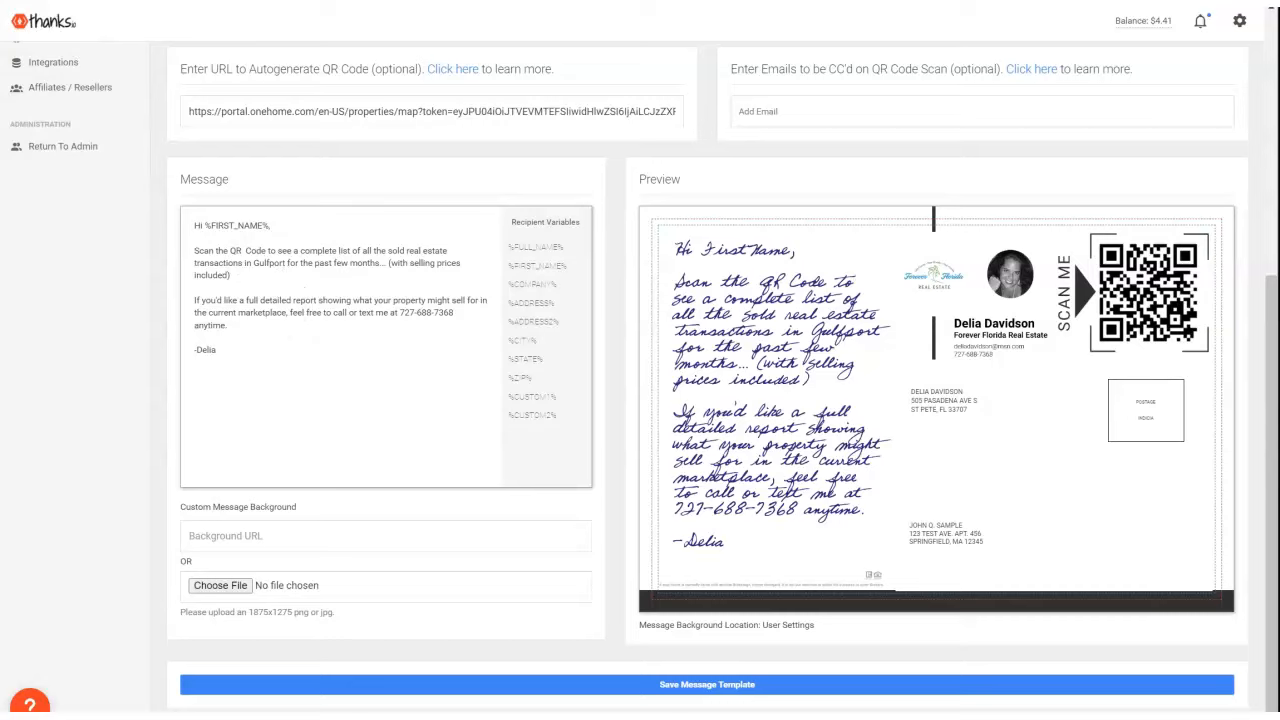
drag(289, 335, 190, 301)
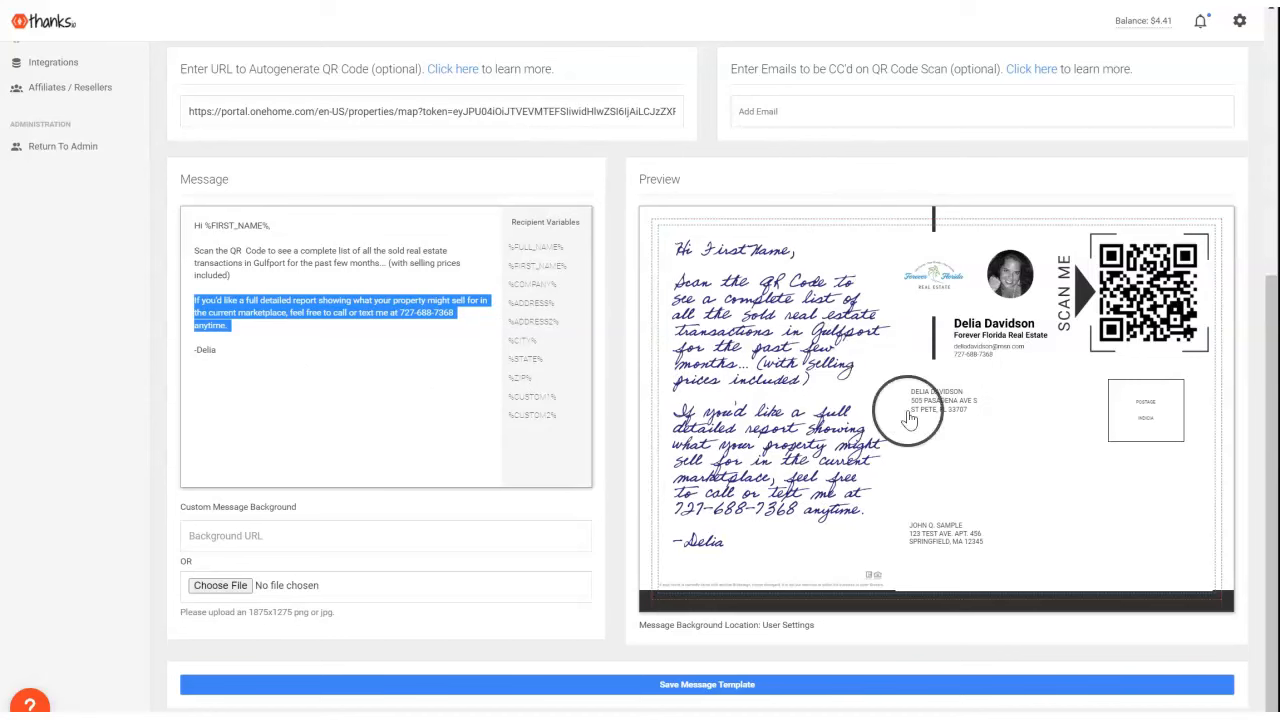
- Replace the template's QR code URL with the agent's ask-page link on foreverfloridarealestate.com
click(234, 113)
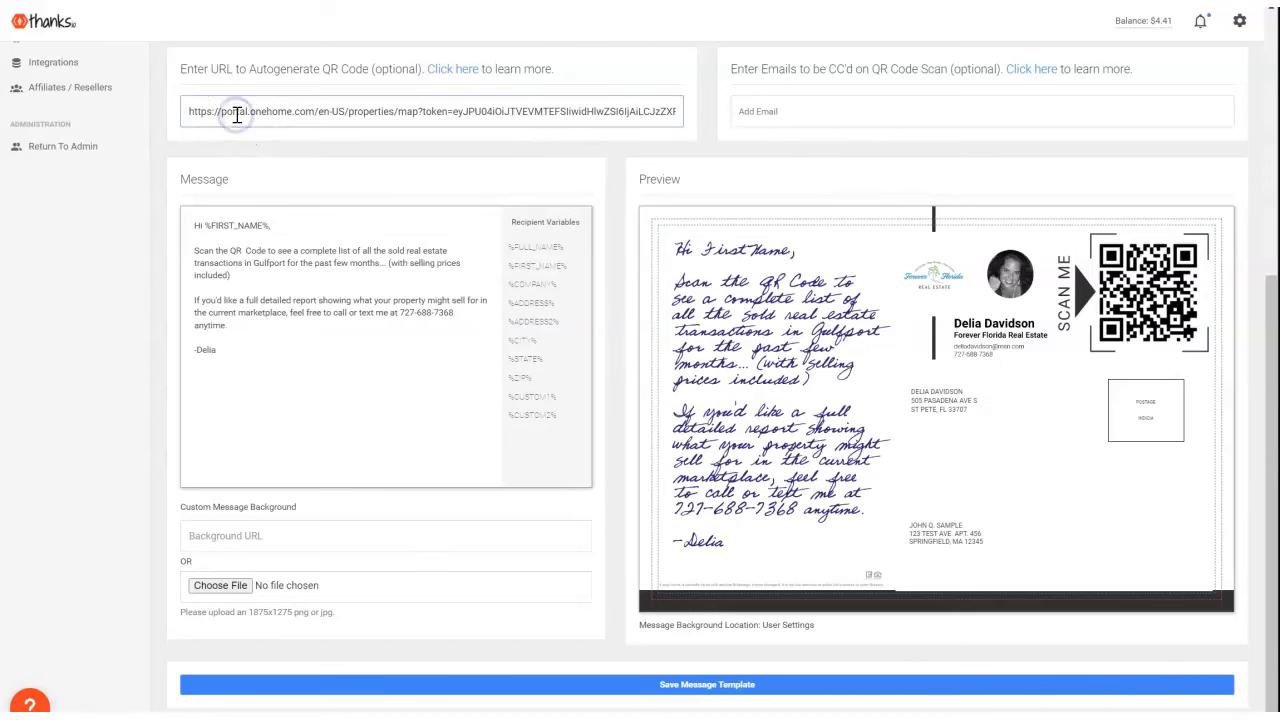
triple_click(237, 115)
text(https://deliadavidson.foreverfloridarealestate.com/ask/0c99633e36578293b0ee812d9e6d4fac)
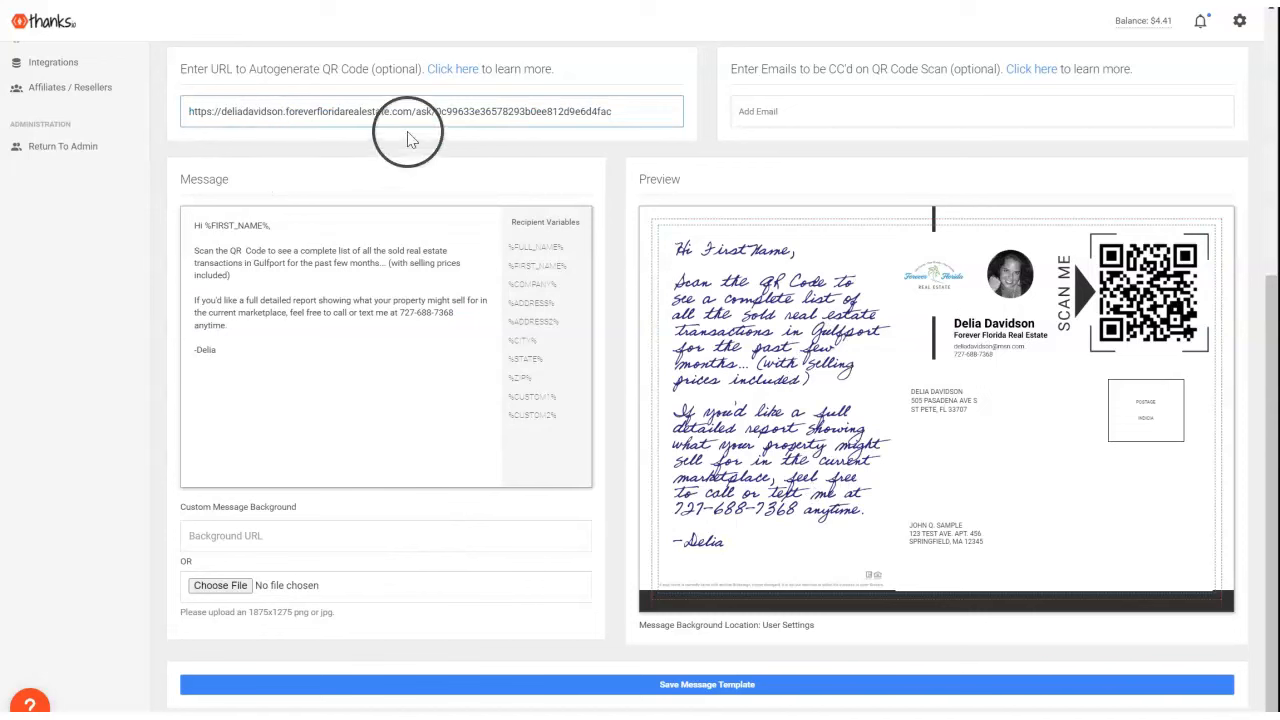
mouse_move(1270, 10)
mouse_down()
mouse_move(214, 32)
mouse_move(411, 4)
mouse_move(1279, 6)
mouse_up()
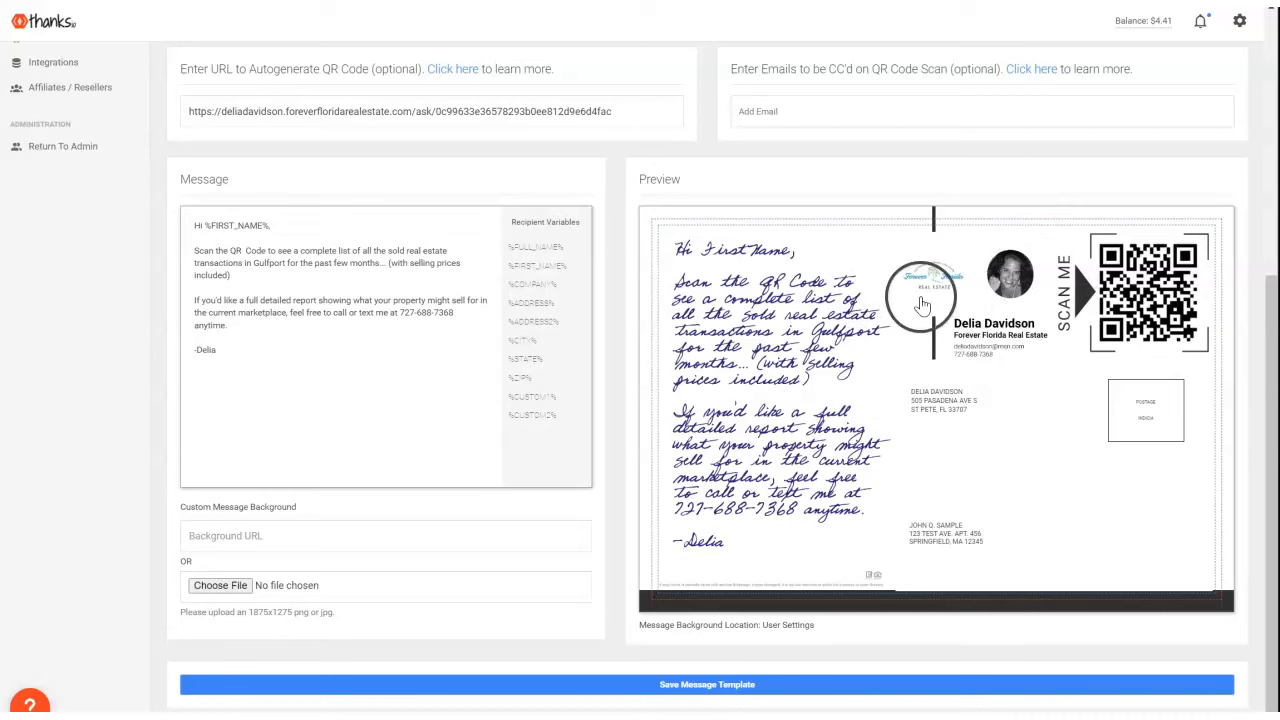
- Check the handwritten postcard preview and save the message template
scroll(590, 530, up, 2)
scroll(700, 530, down, 2)
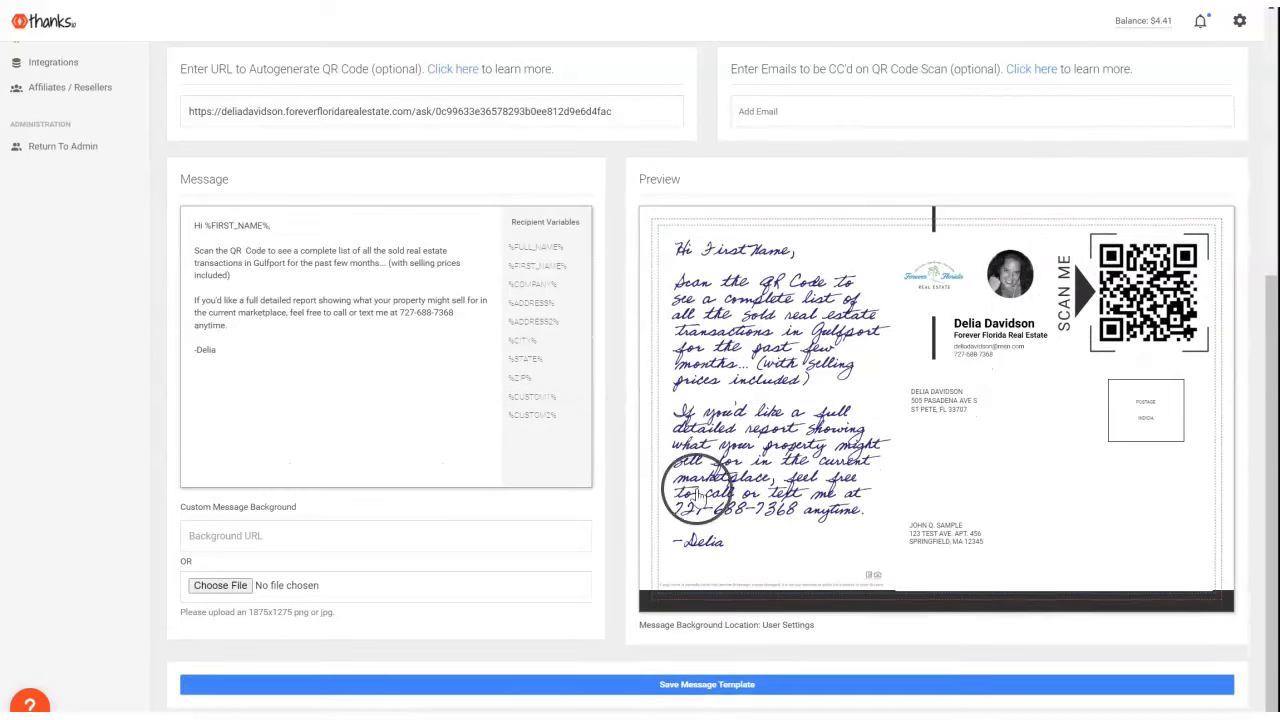
scroll(697, 490, up, 2)
scroll(590, 483, down, 2)
click(603, 678)
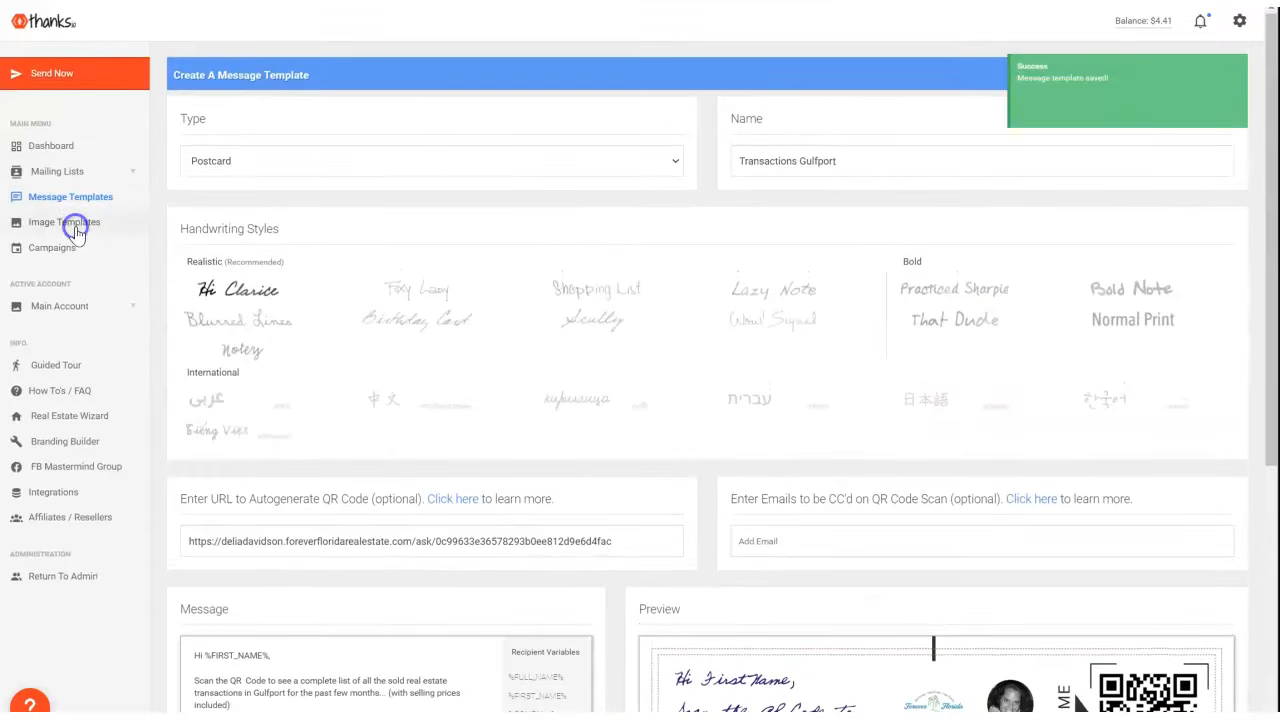
- Open the image templates and list the dynamic image options for postcards
click(76, 230)
mouse_move(338, 212)
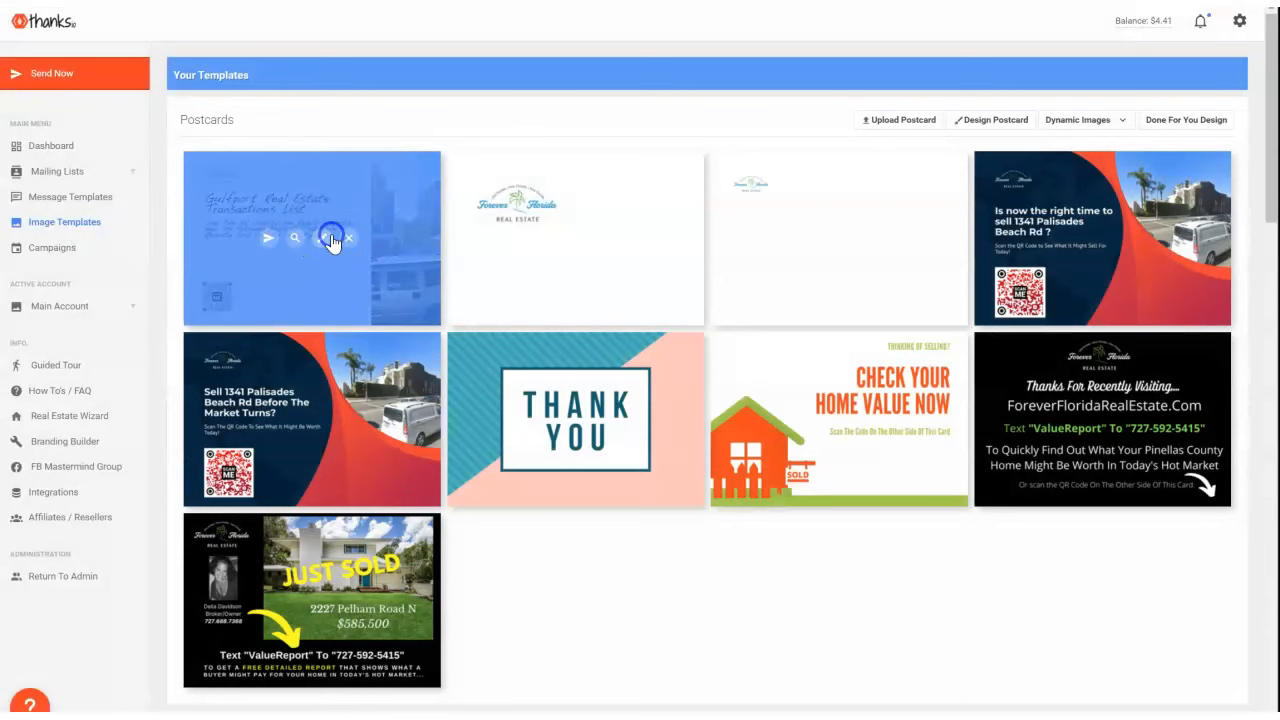
click(331, 239)
click(63, 230)
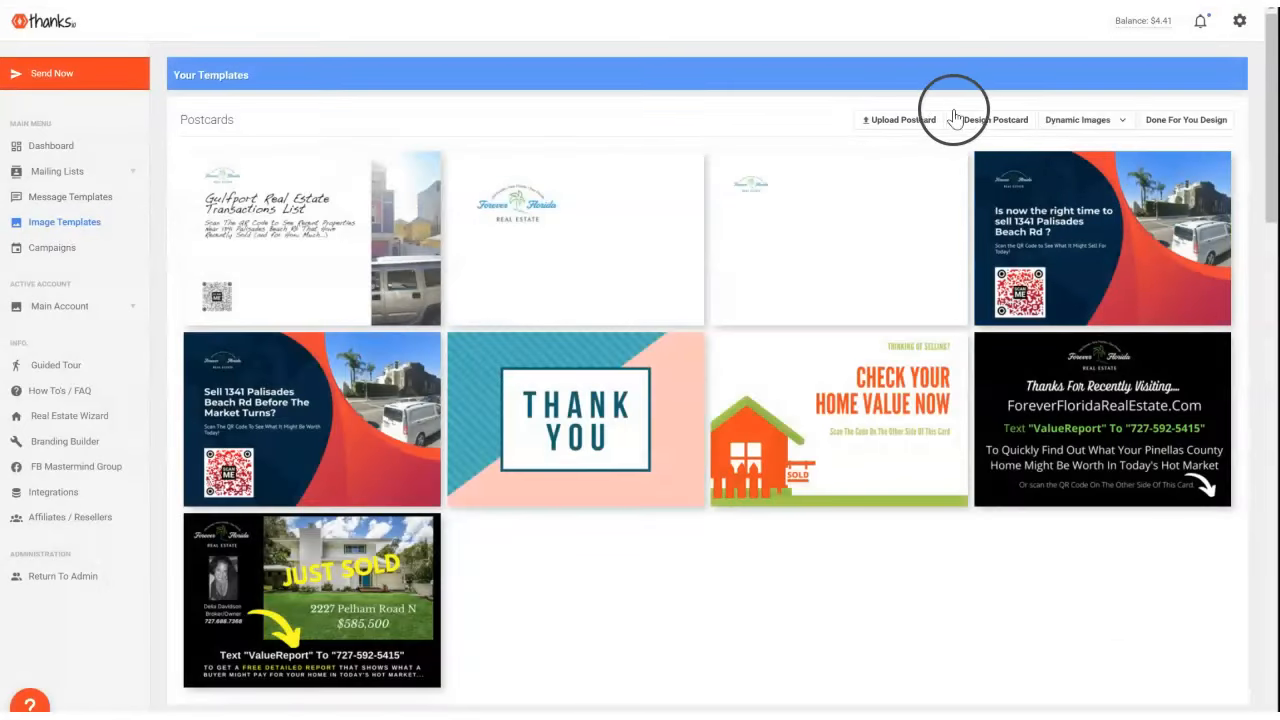
click(1085, 119)
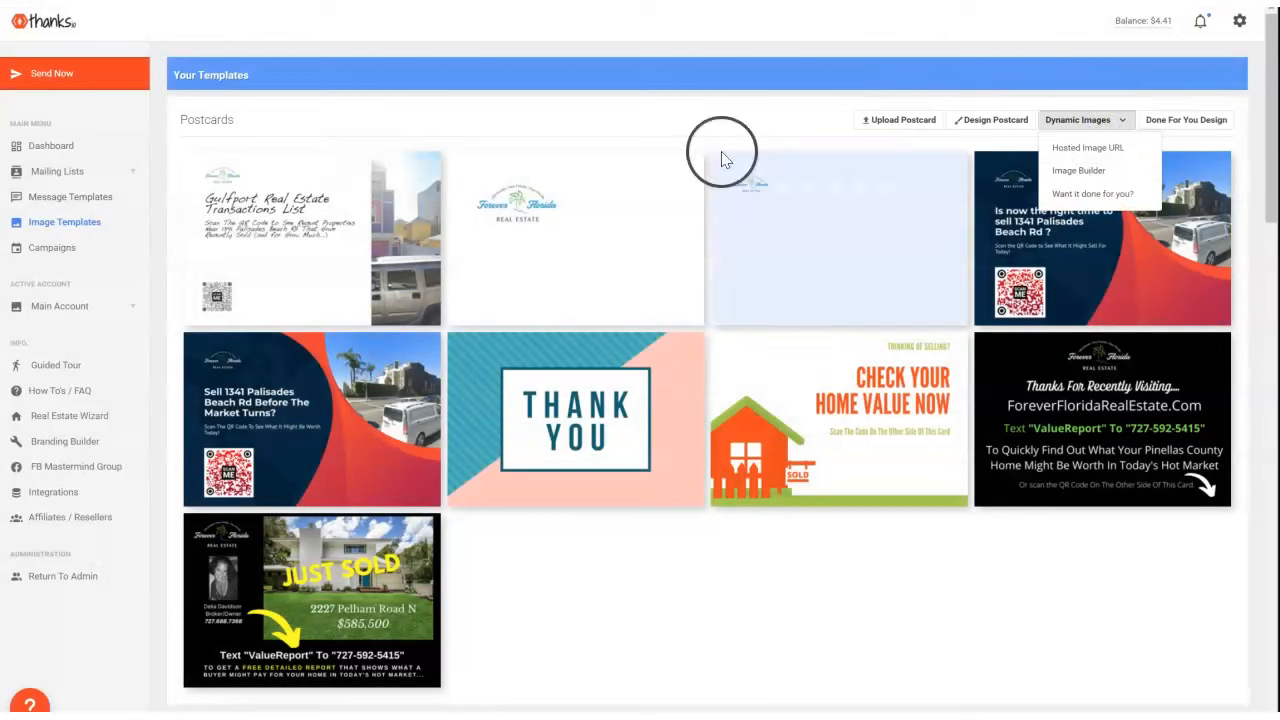
- Preview the Gulfport Real Estate Transactions List postcard and open it for editing
click(293, 241)
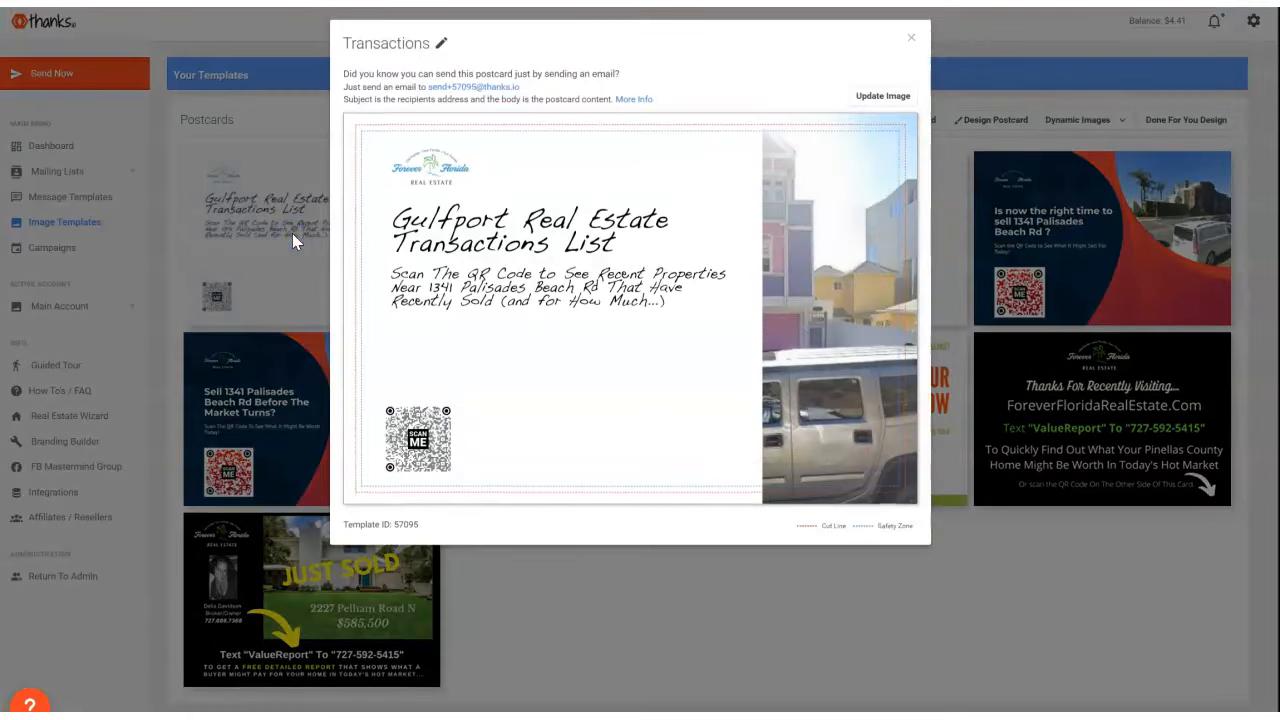
click(588, 575)
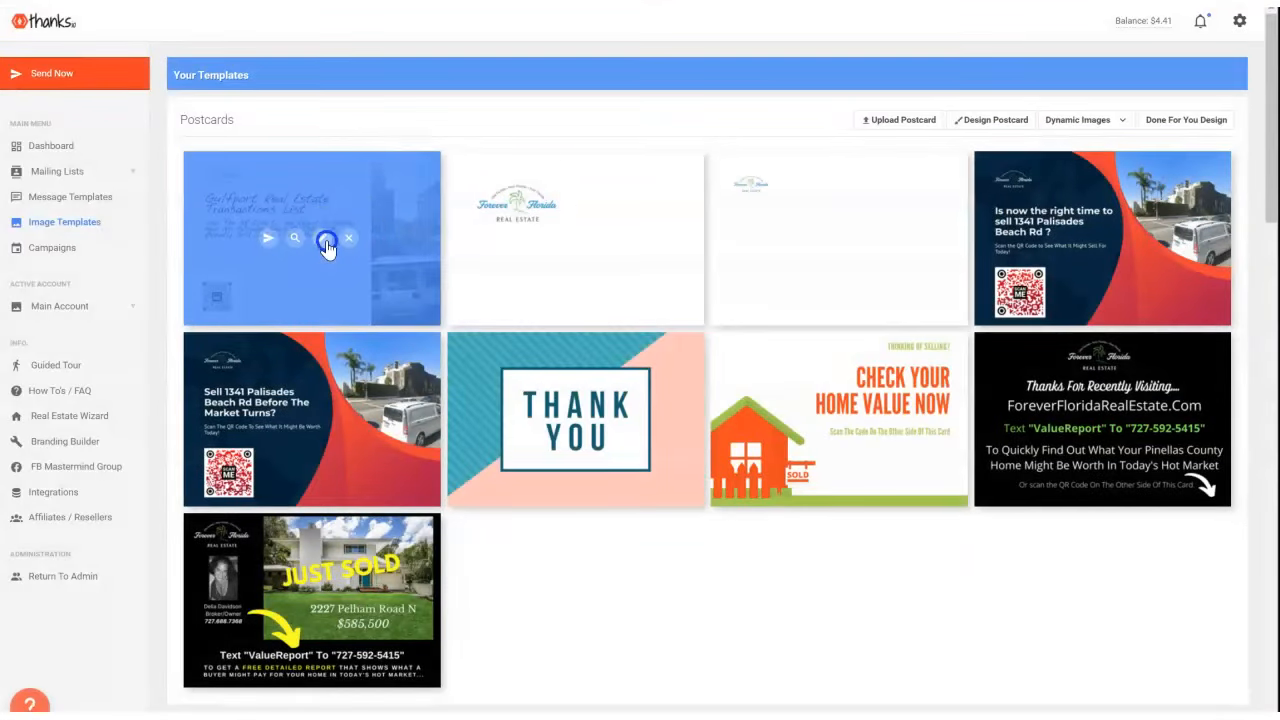
click(327, 242)
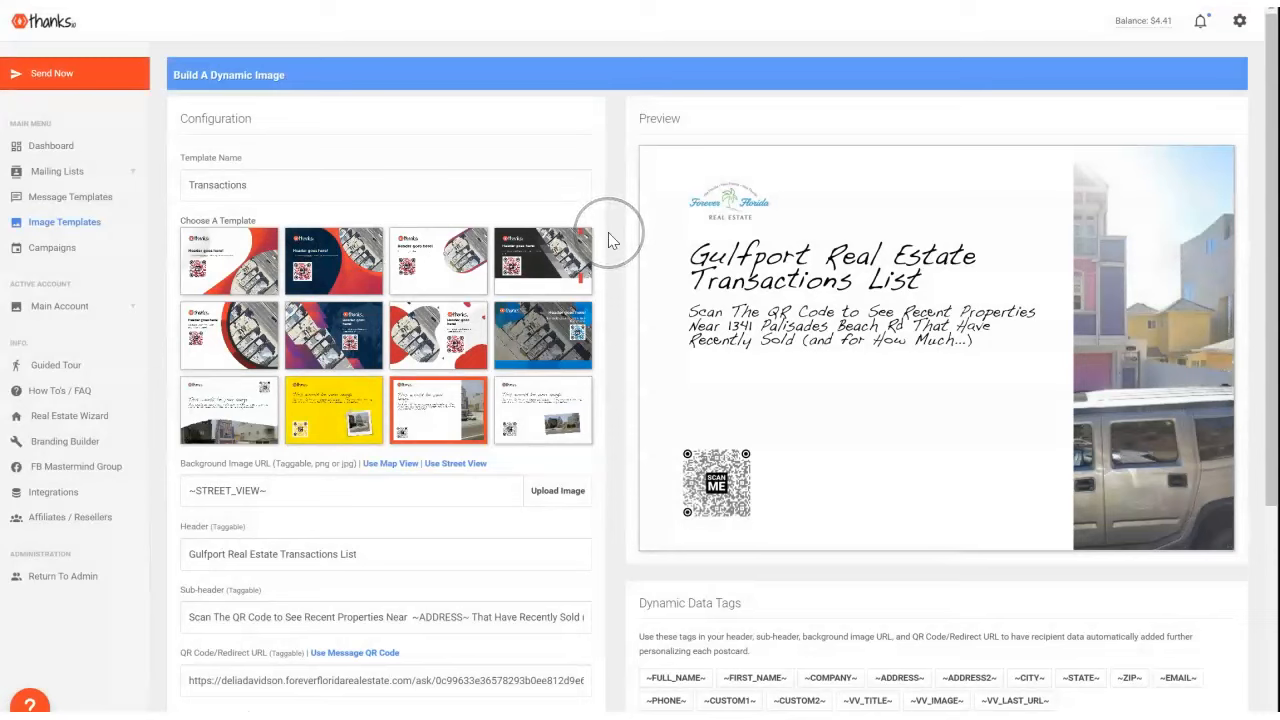
- Examine the dynamic postcard's street view background, header and sub-header text against its preview
scroll(380, 290, down, 2)
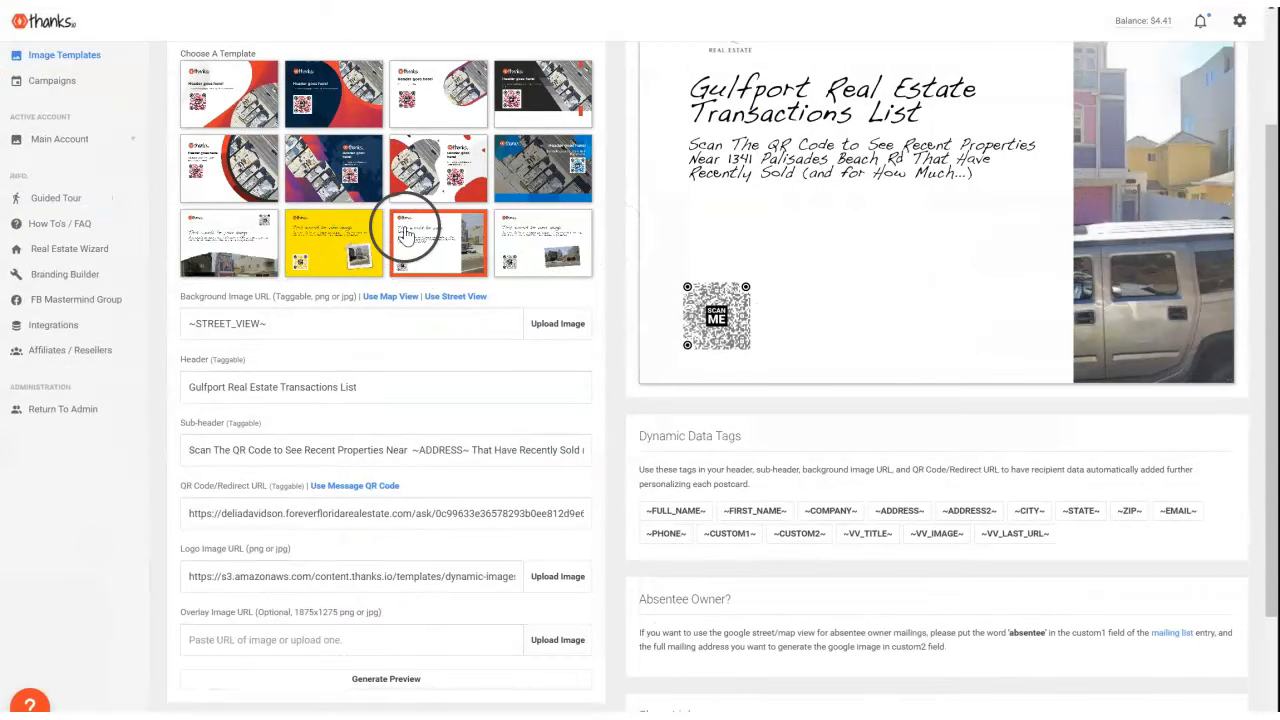
drag(300, 325, 184, 319)
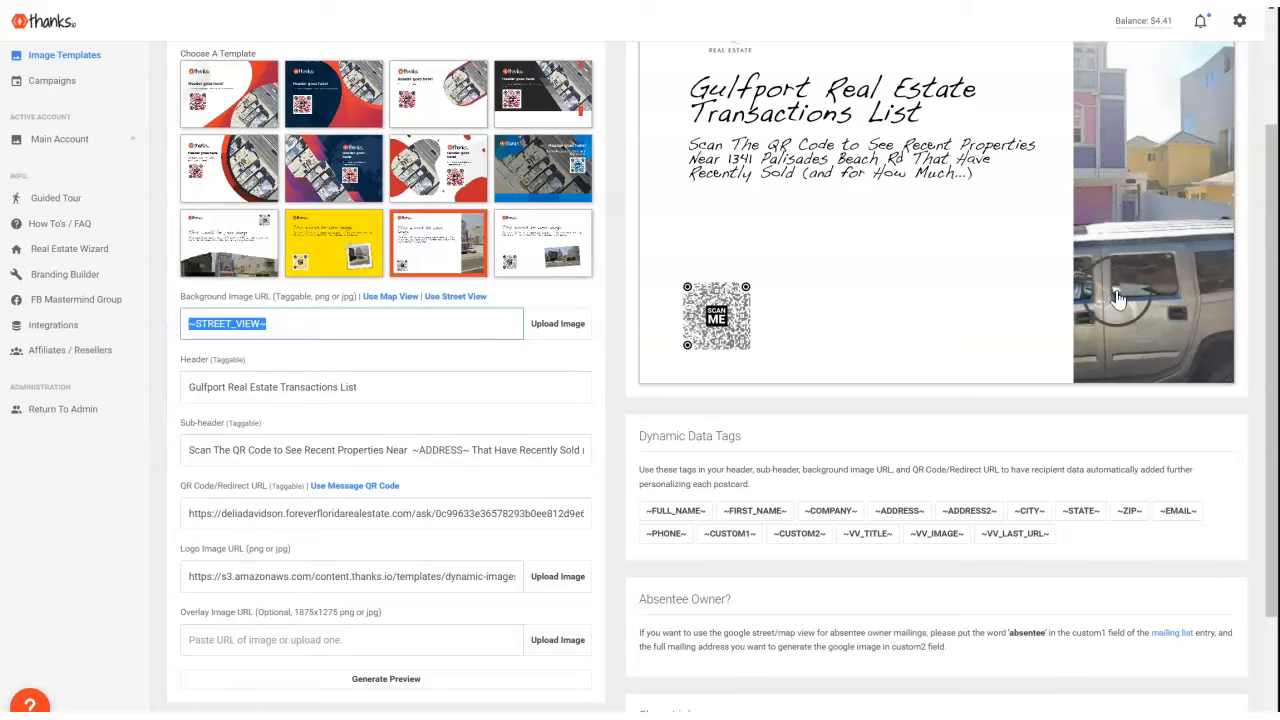
scroll(1175, 260, up, 1)
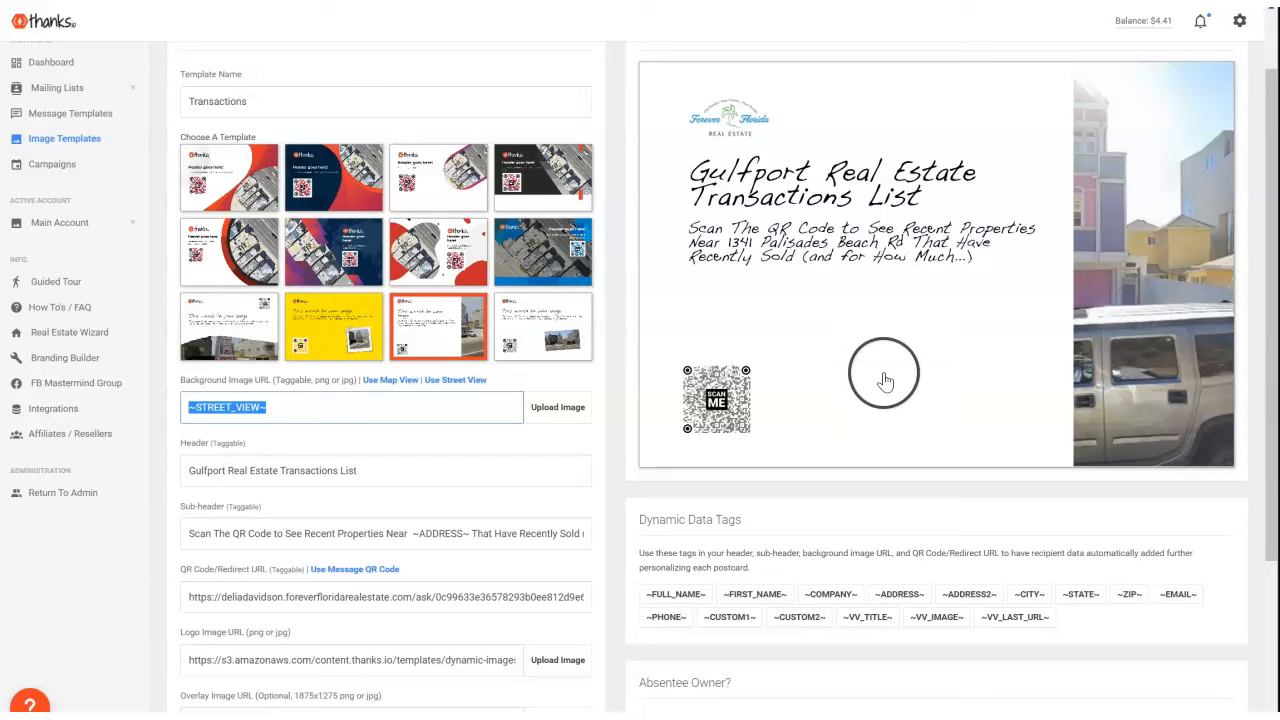
scroll(885, 380, down, 1)
drag(380, 386, 144, 386)
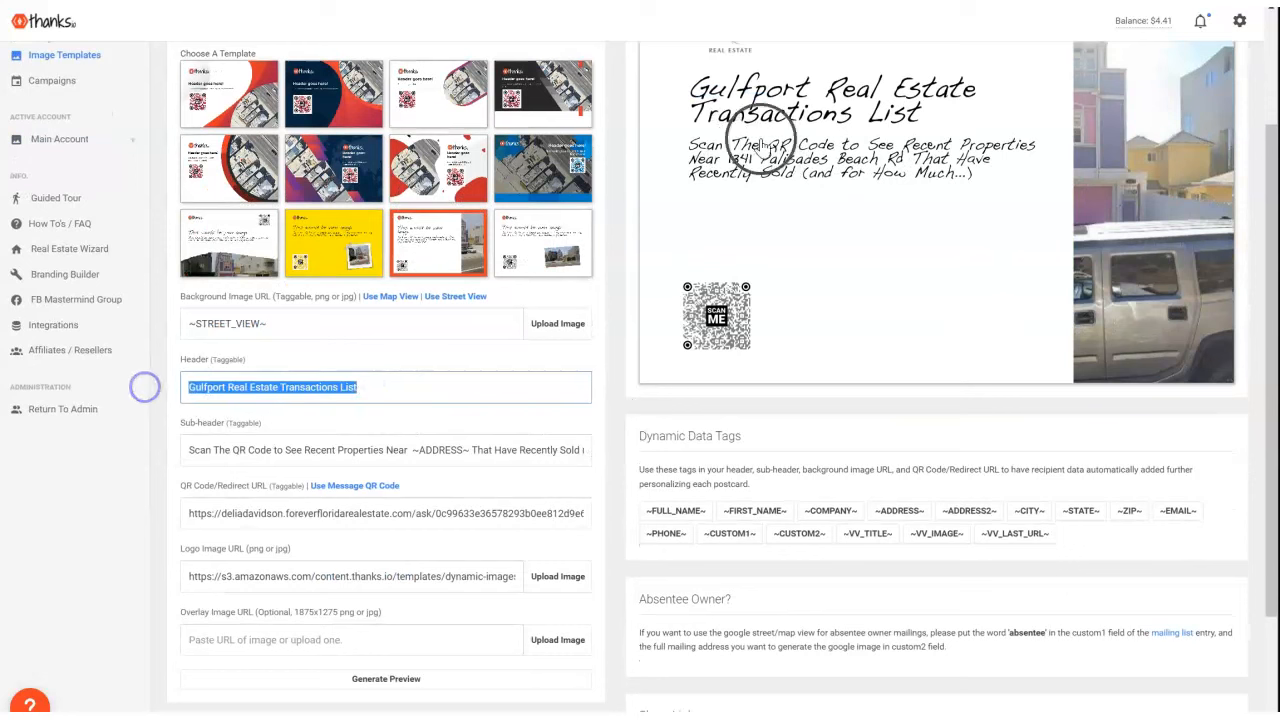
scroll(326, 430, down, 1)
click(210, 362)
scroll(808, 314, up, 2)
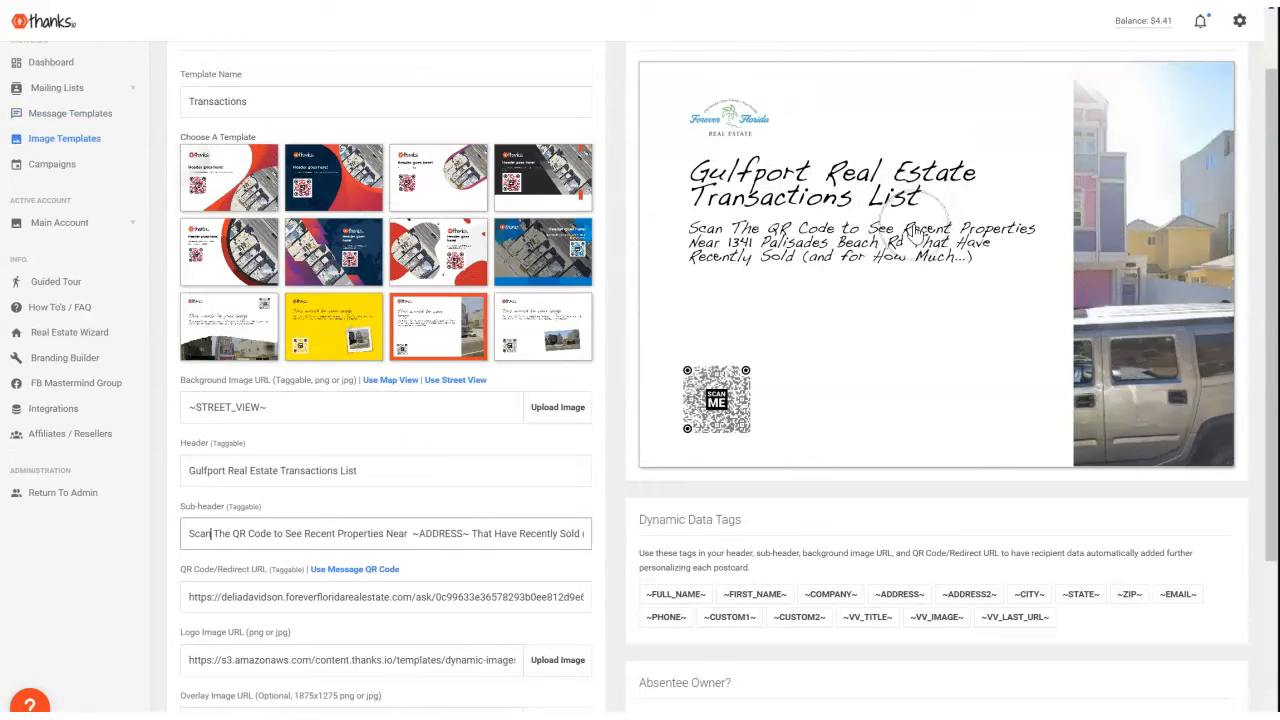
scroll(514, 463, down, 2)
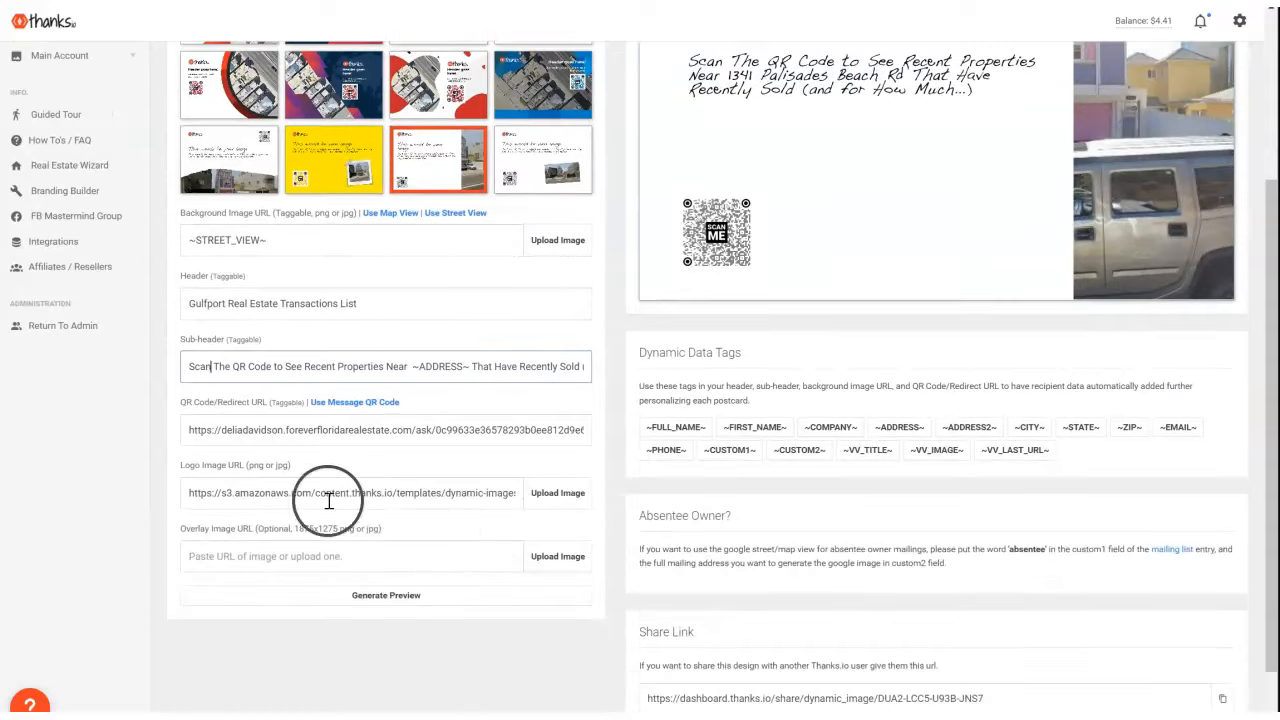
drag(252, 366, 299, 372)
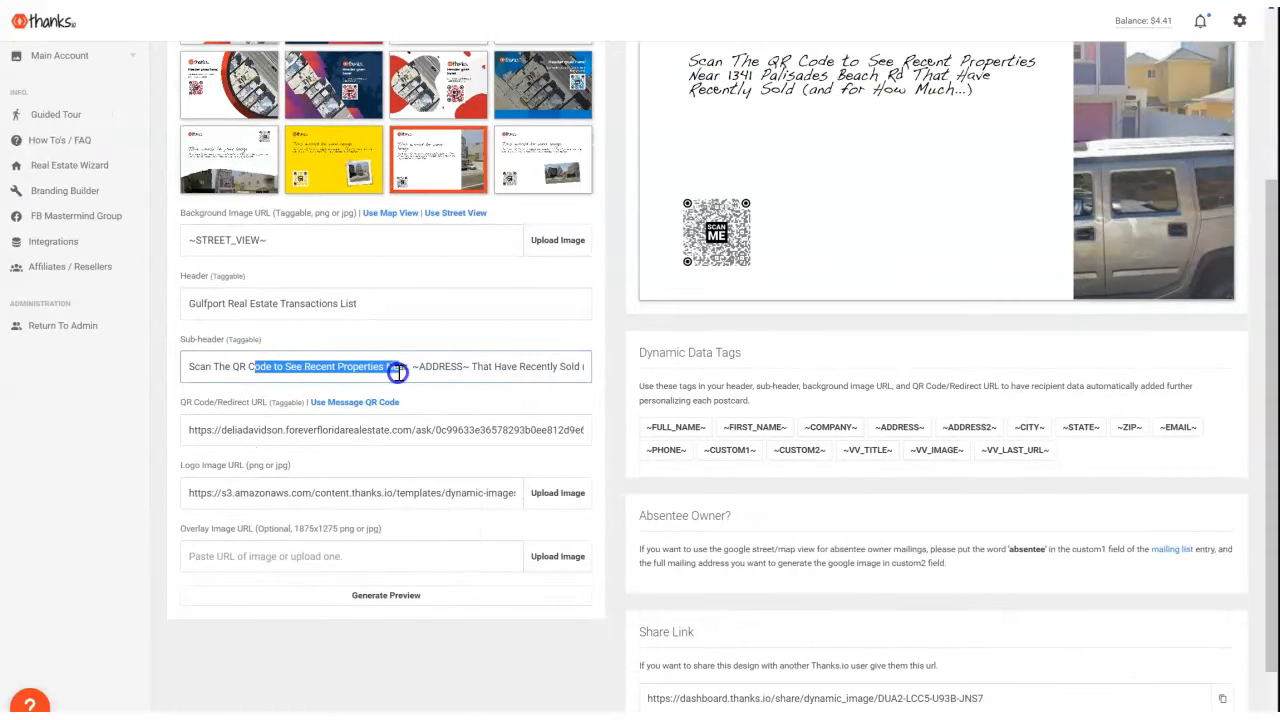
drag(503, 368, 591, 360)
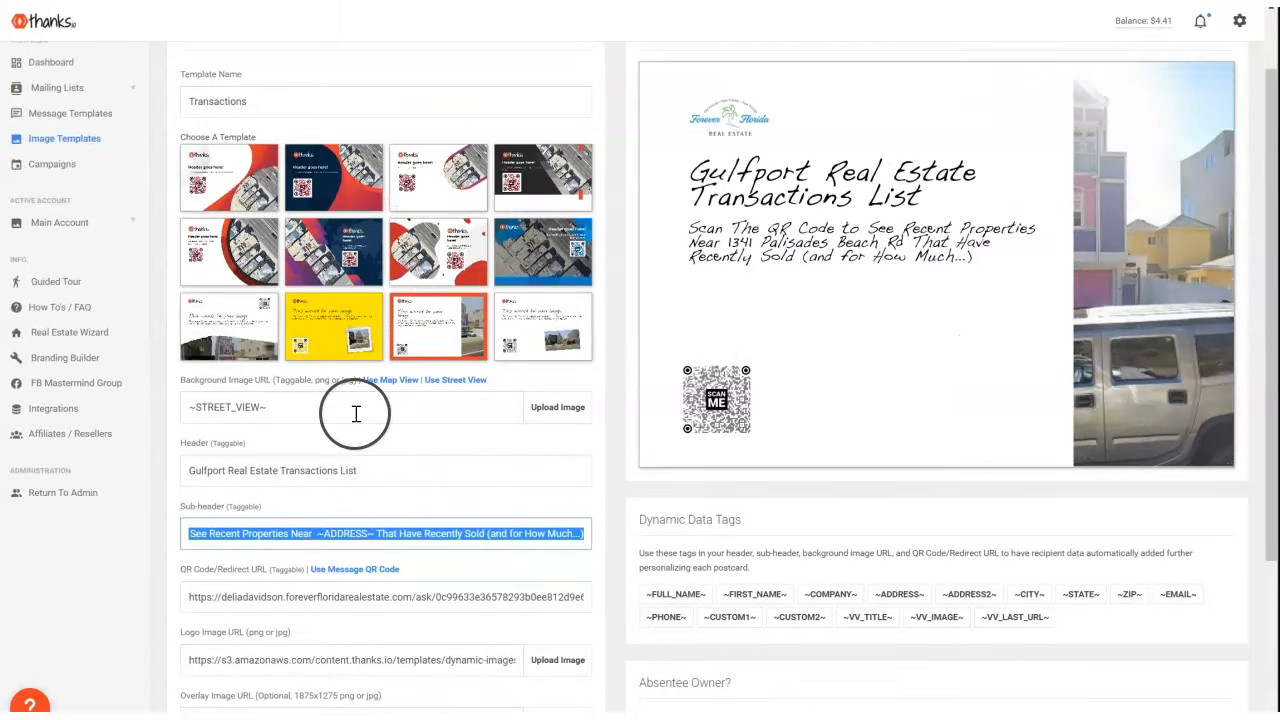
- Review the dynamic postcard's QR code redirect URL and generate a fresh preview of the design
scroll(360, 410, down, 2)
drag(242, 346, 563, 344)
scroll(640, 366, up, 2)
scroll(429, 210, up, 2)
scroll(552, 354, down, 2)
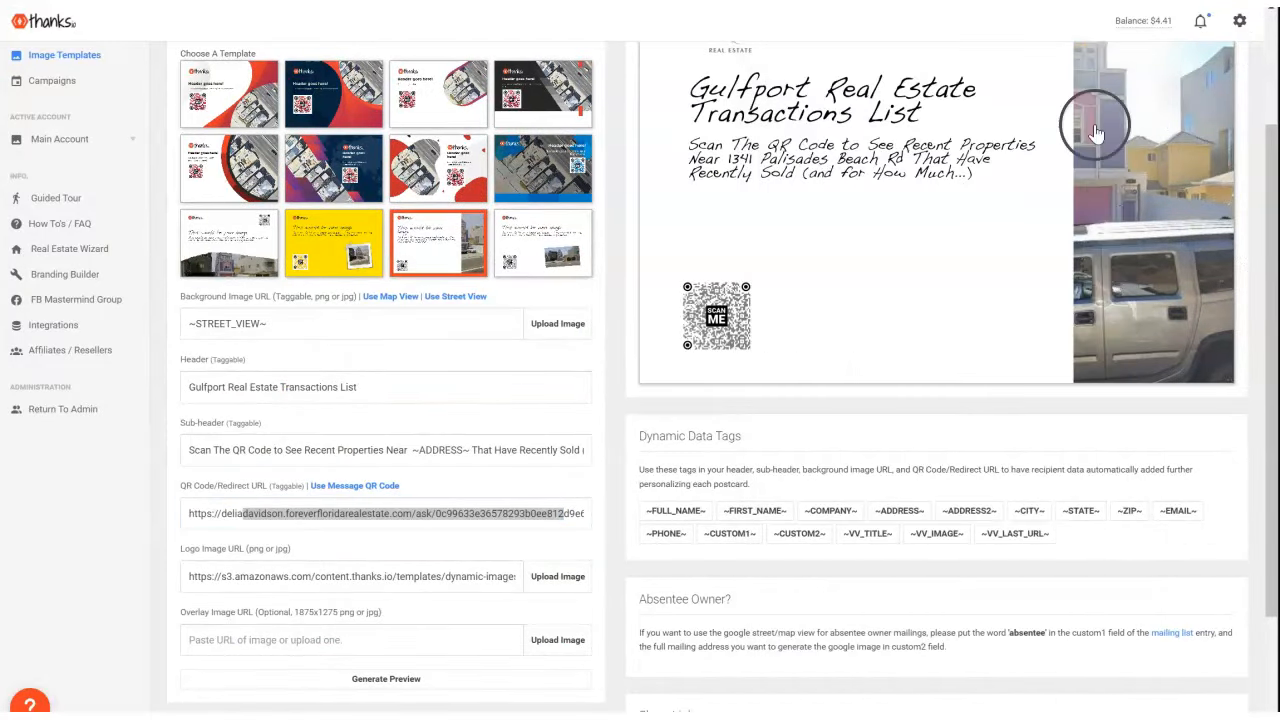
scroll(100, 394, down, 2)
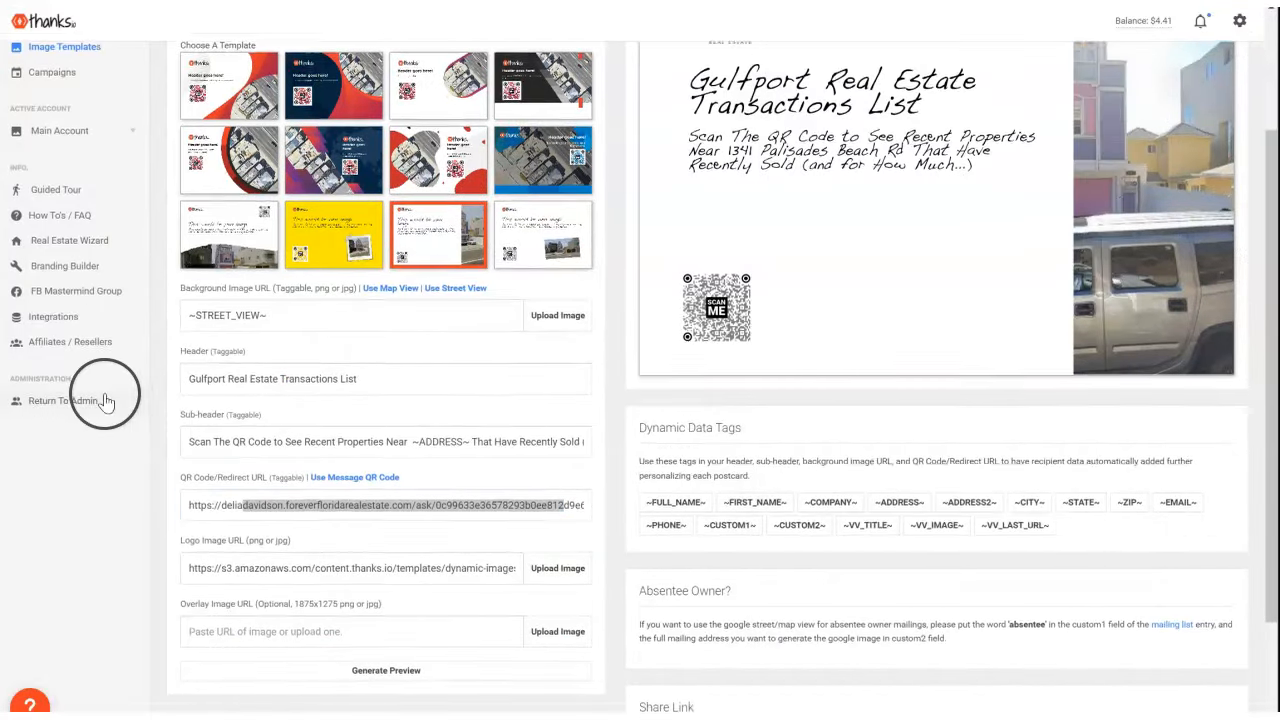
scroll(94, 400, up, 4)
scroll(107, 403, down, 4)
click(687, 688)
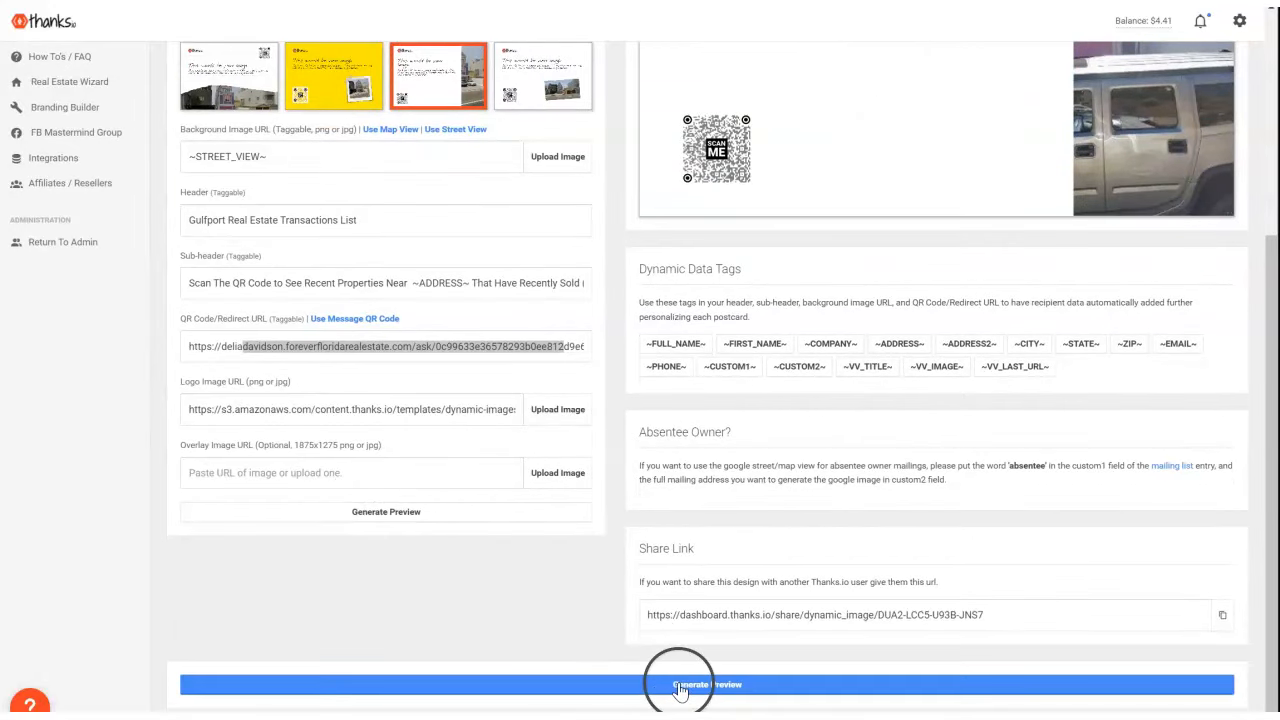
click(330, 512)
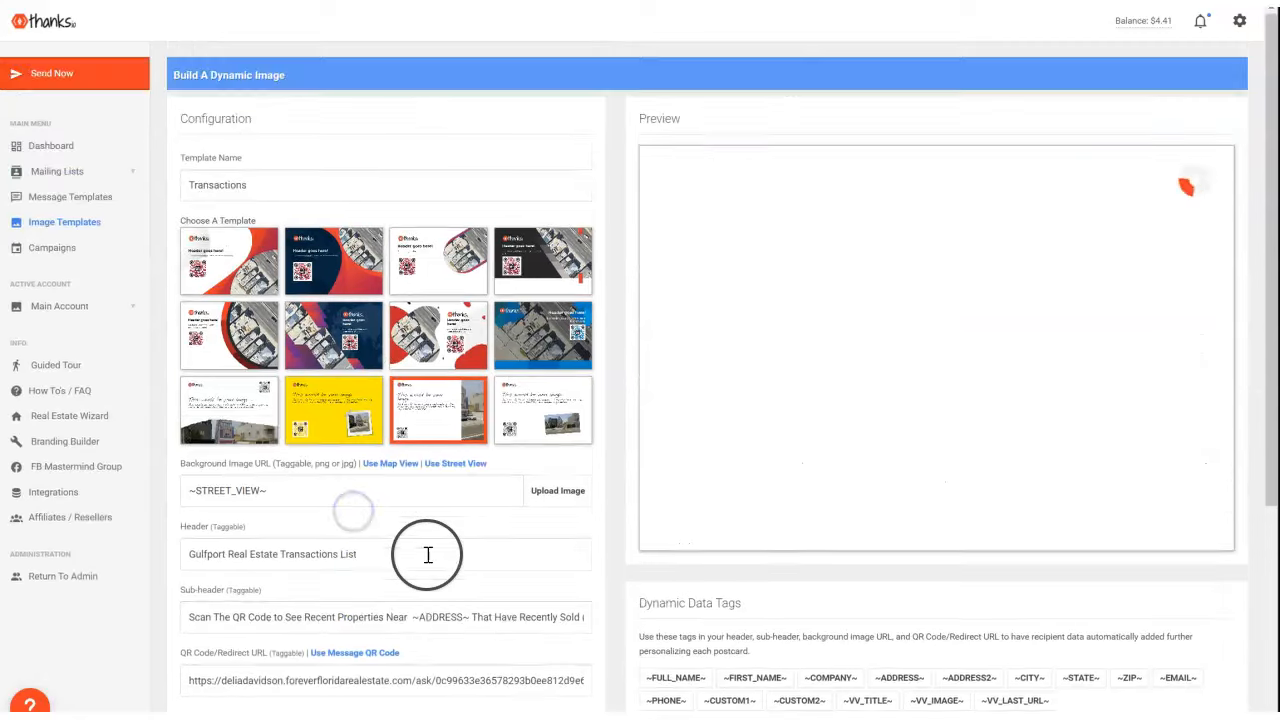
- Start a new 4x6 postcard send using the Gulfport Real Estate Transactions List dynamic image as the design
click(69, 147)
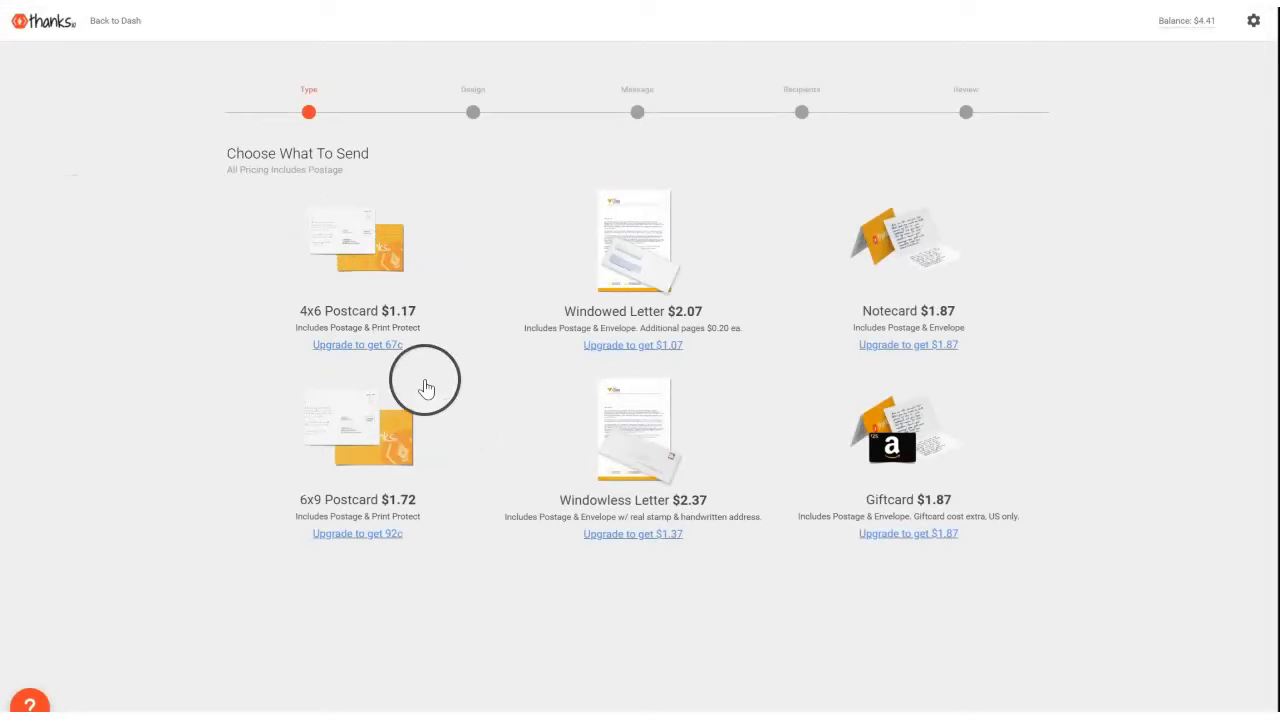
click(366, 245)
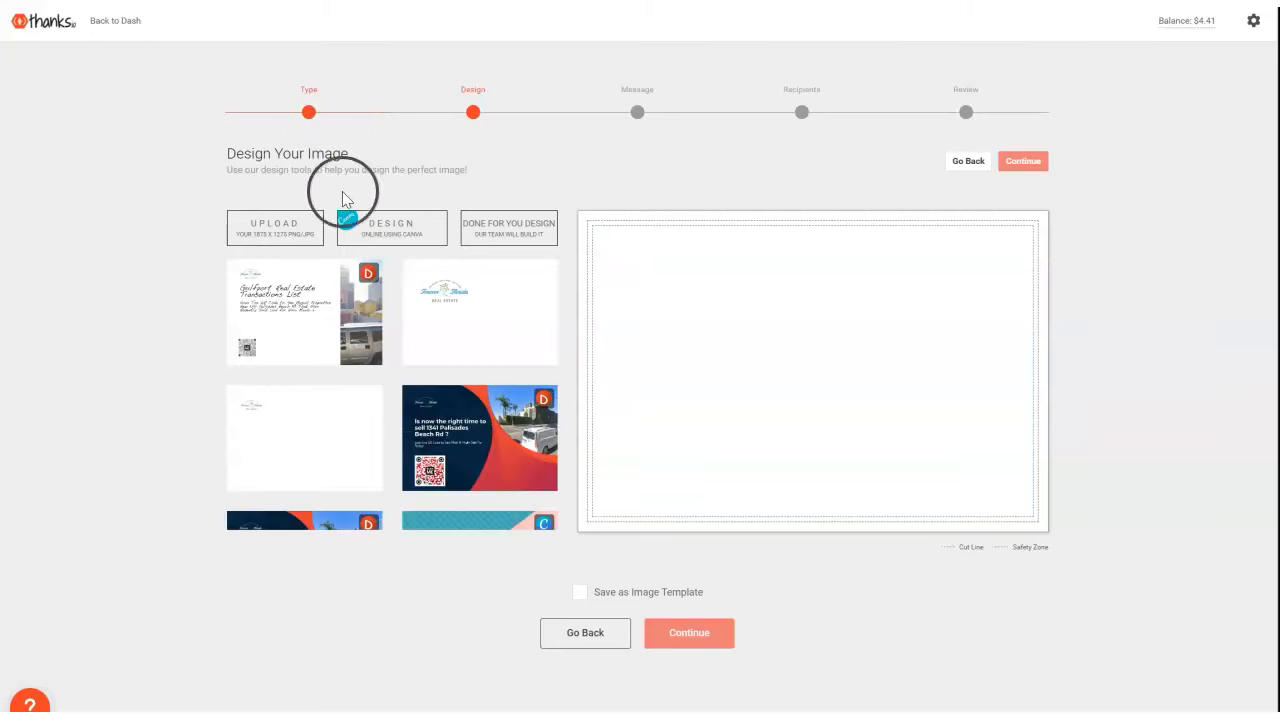
click(318, 305)
click(375, 309)
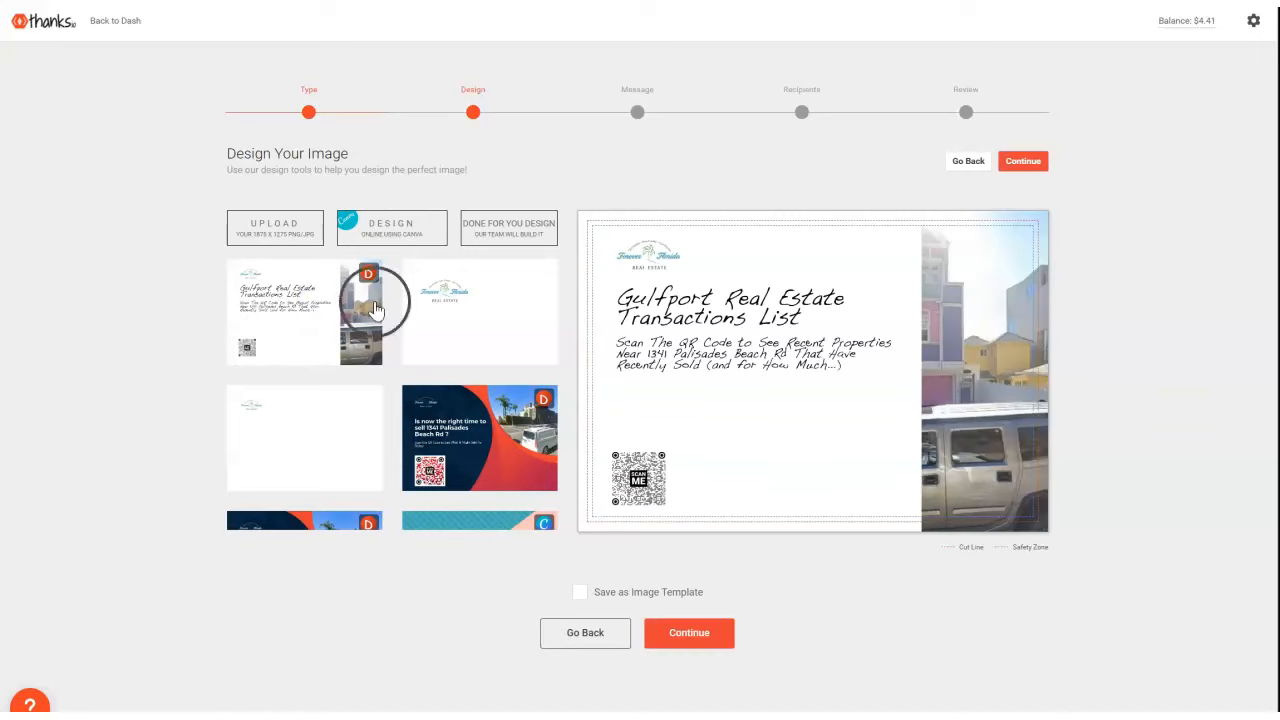
click(697, 638)
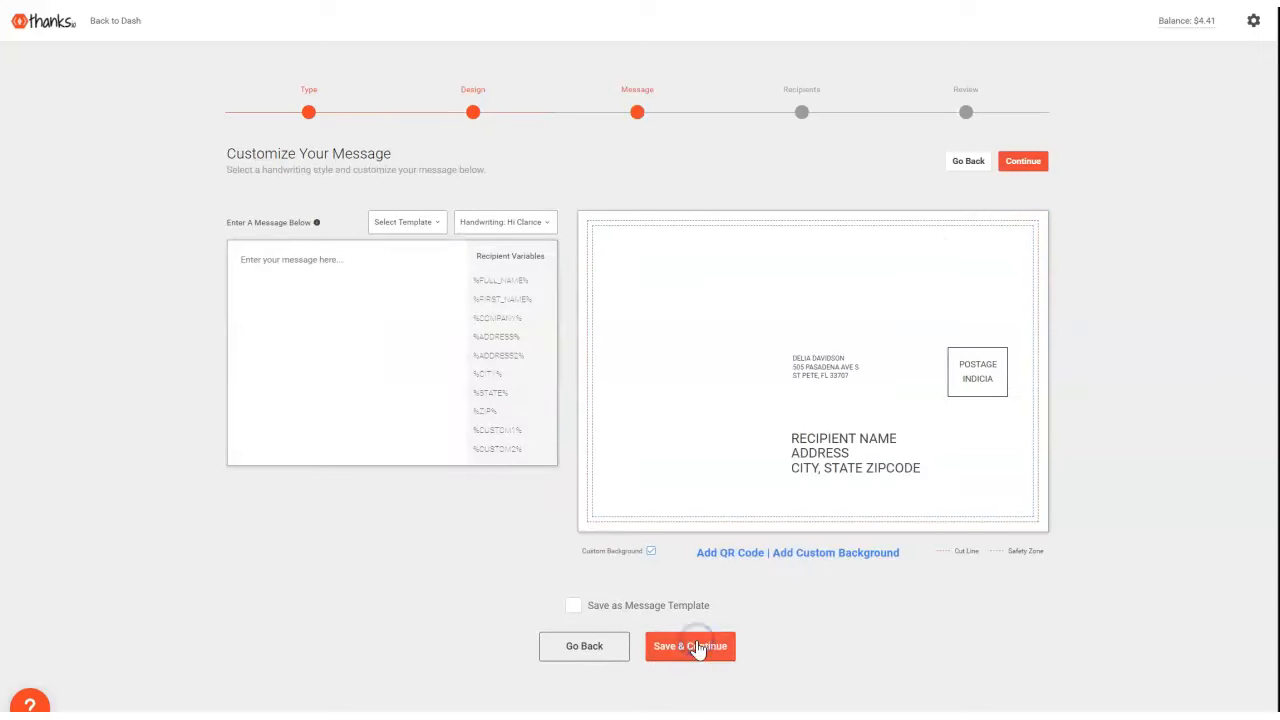
- Load the saved Gulfport sold real estate transactions message template with its QR code onto the postcard and save the message
click(514, 221)
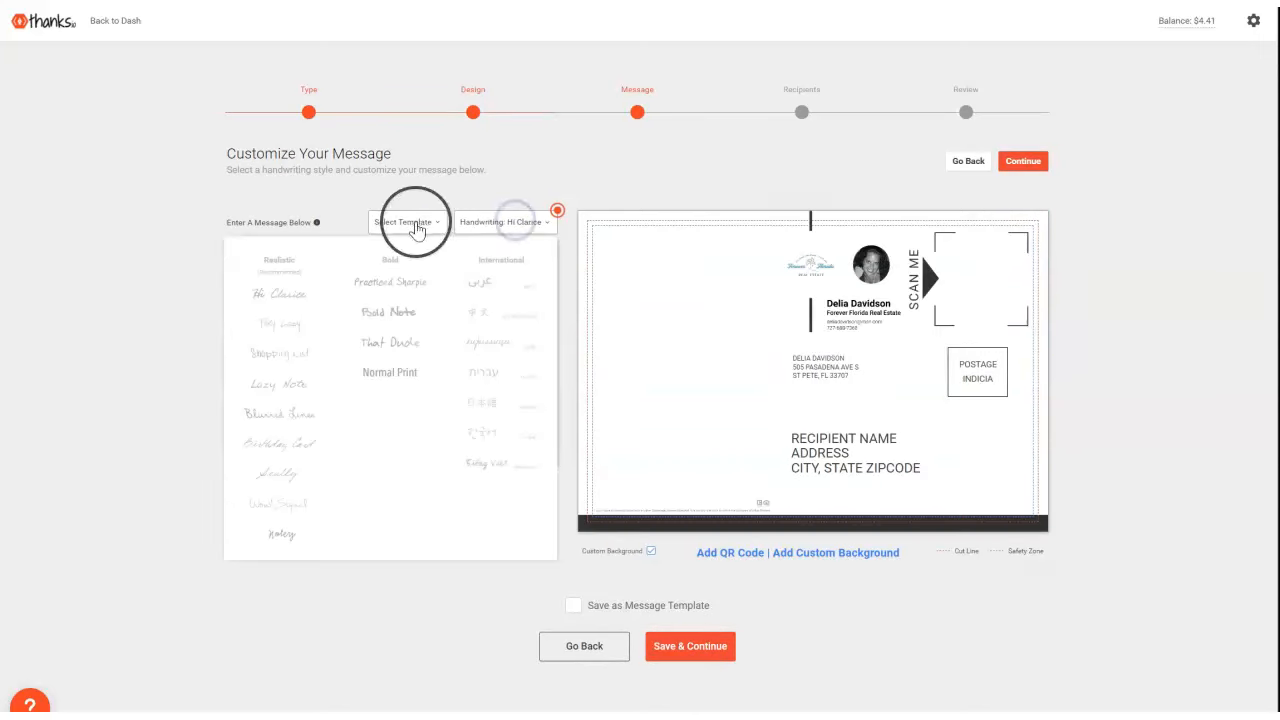
click(417, 228)
click(546, 180)
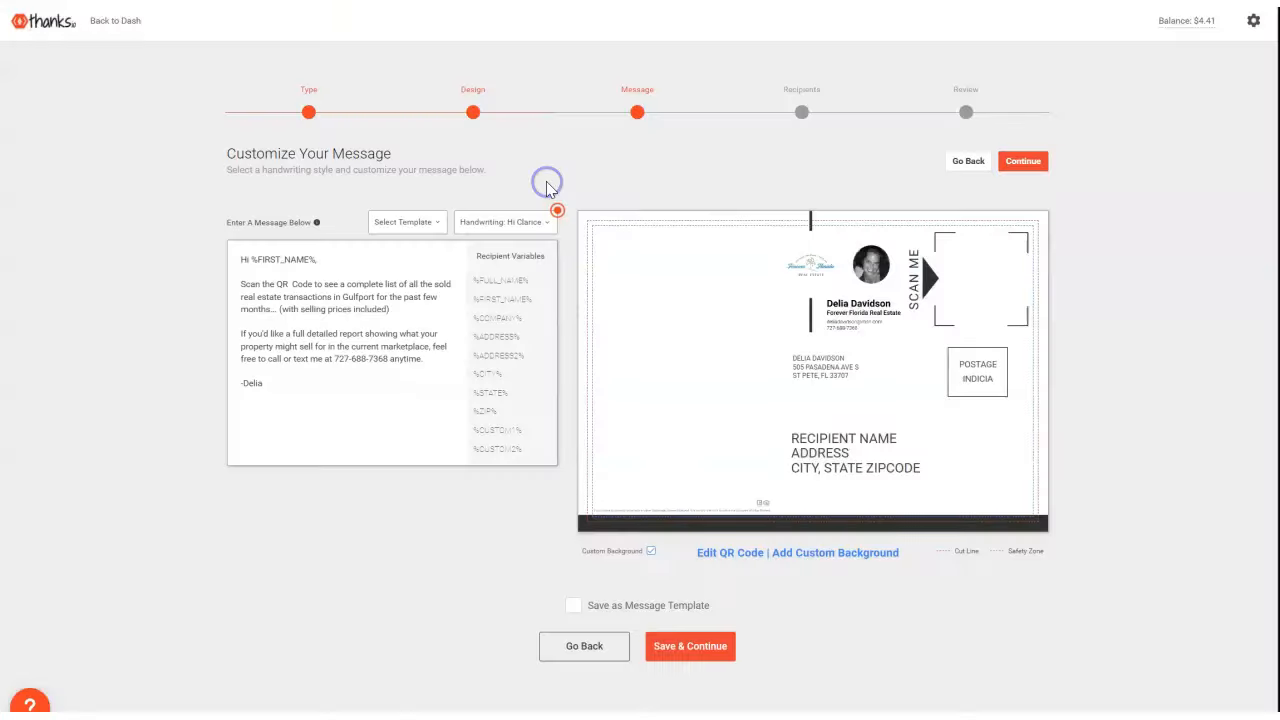
click(697, 648)
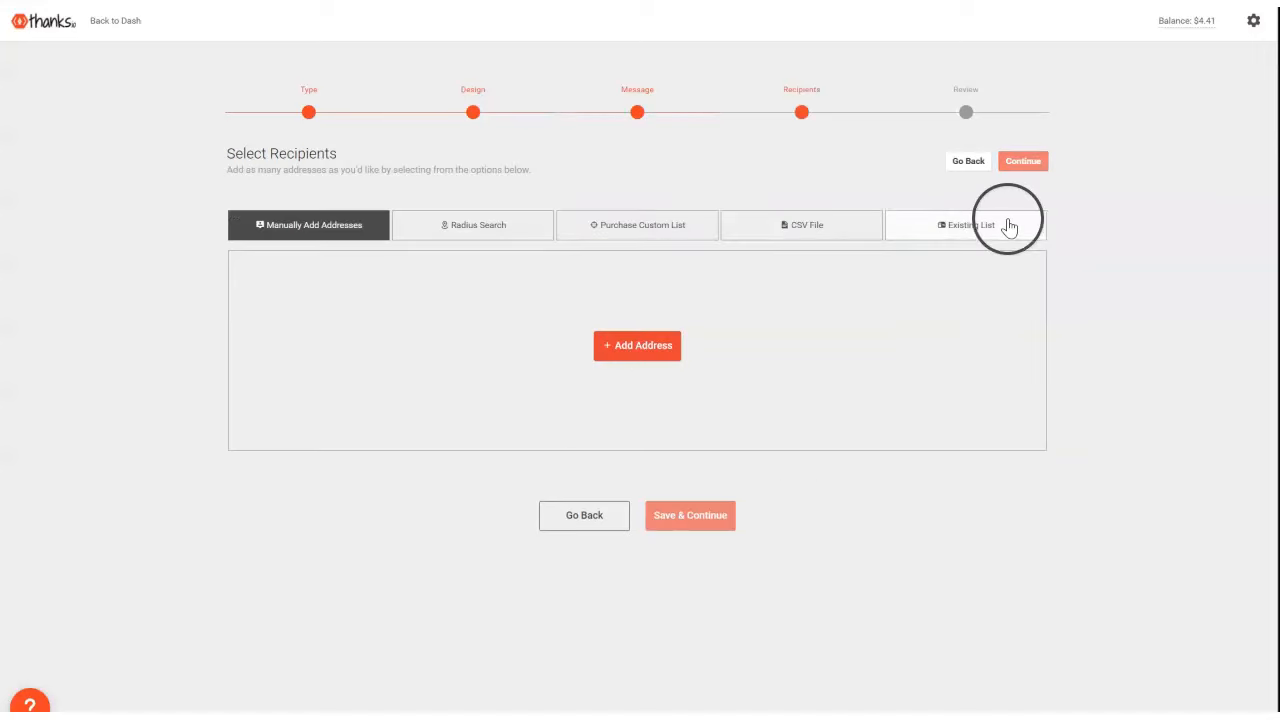
- Choose the existing Likely To Move radius mailing list created 02/20/2023 as the recipients and proceed to the review
click(982, 226)
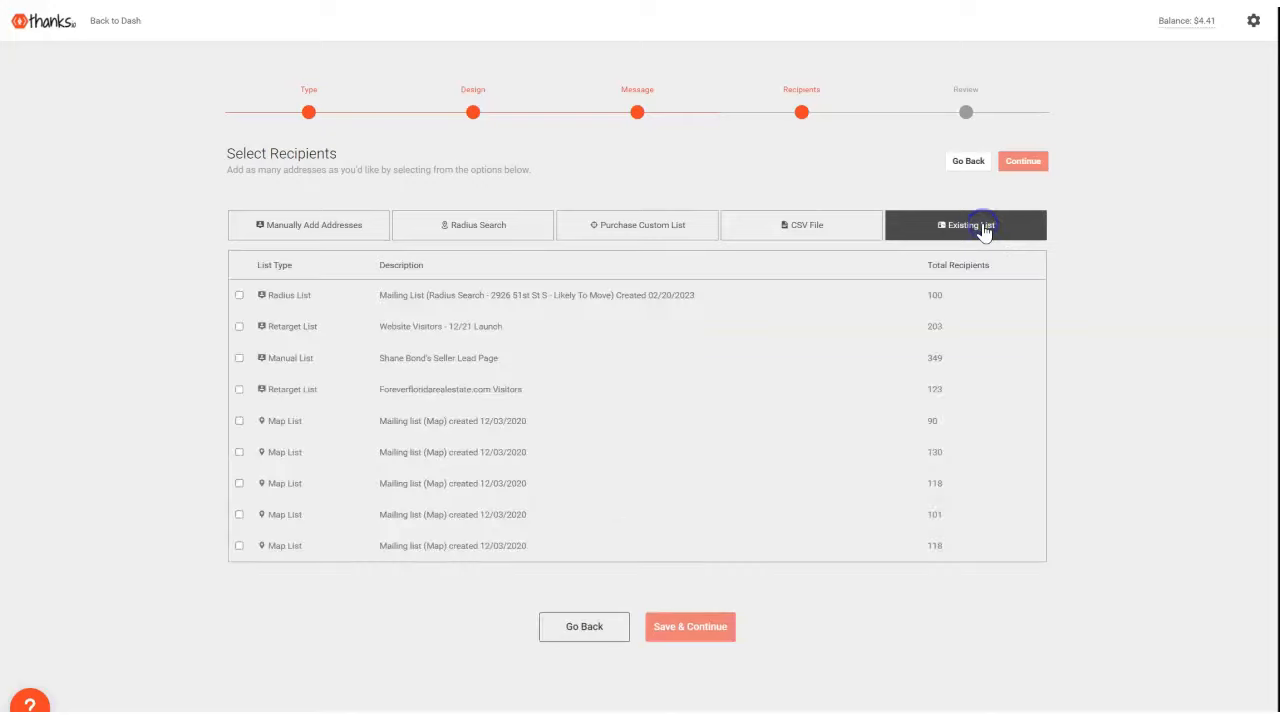
click(239, 296)
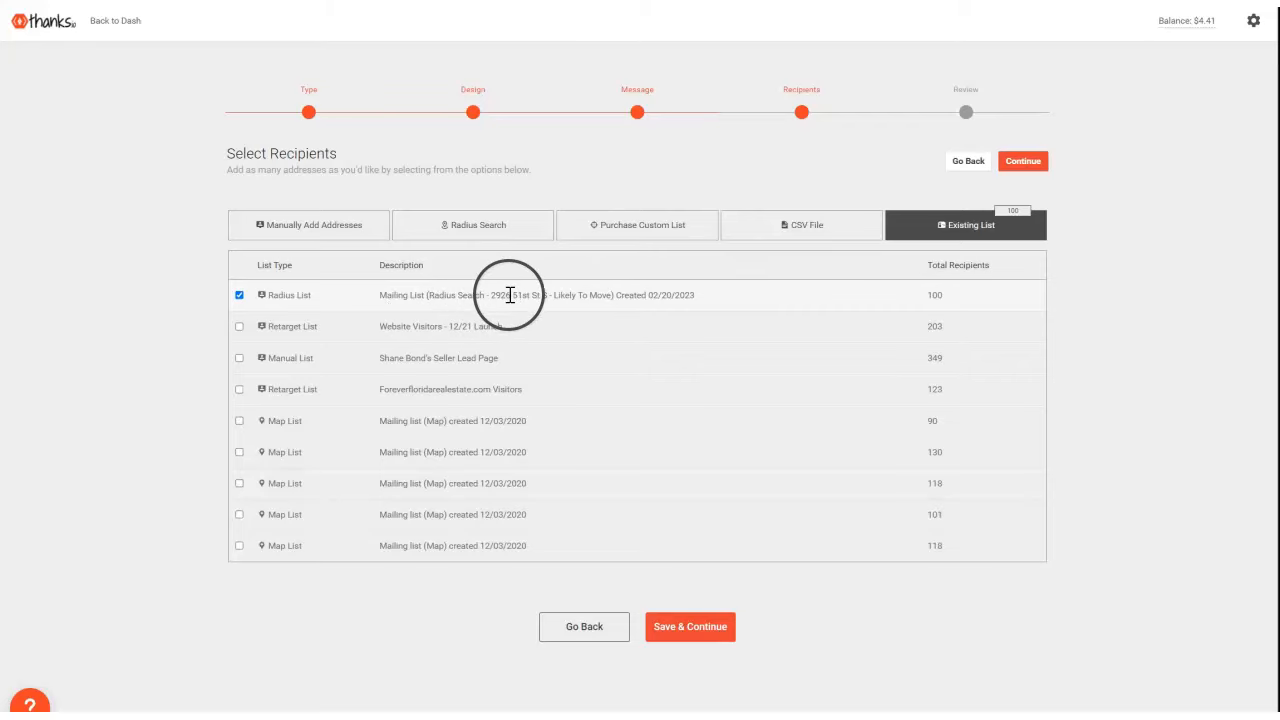
click(676, 628)
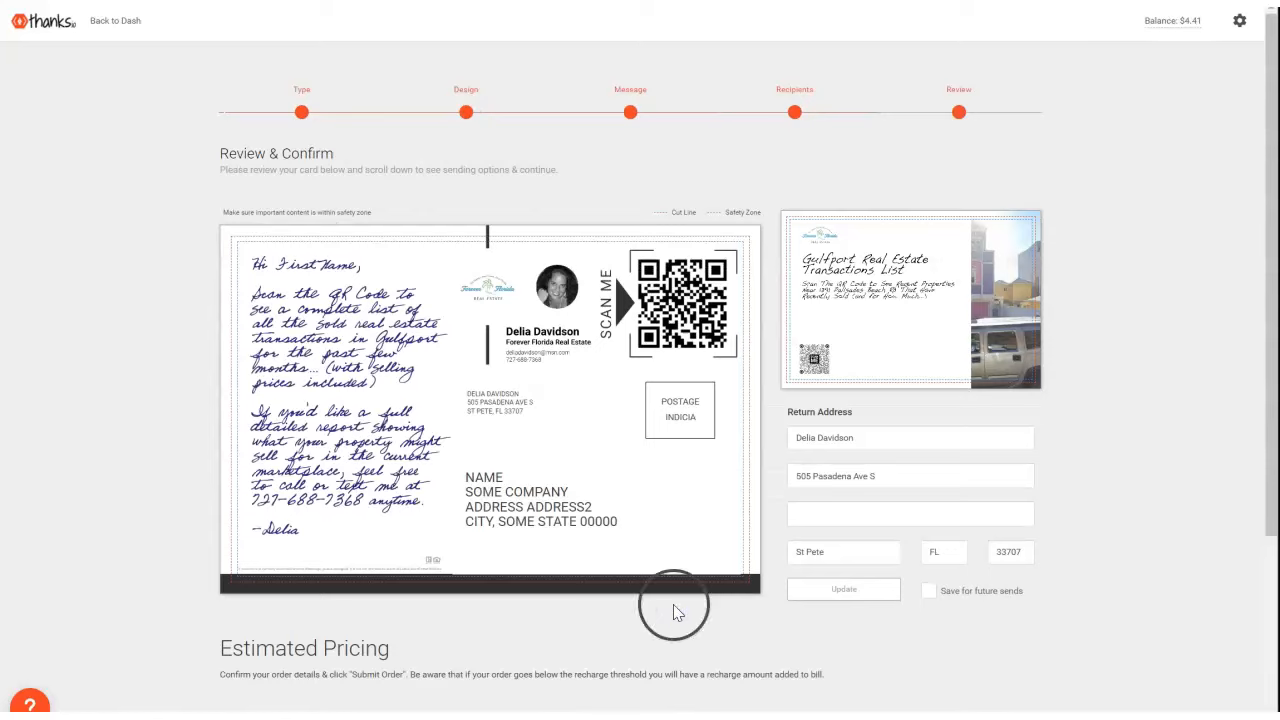
- Review both sides of the postcard and the Free Plan pricing, and submit the order for immediate sending
scroll(825, 413, down, 1)
scroll(824, 414, down, 1)
scroll(824, 412, up, 3)
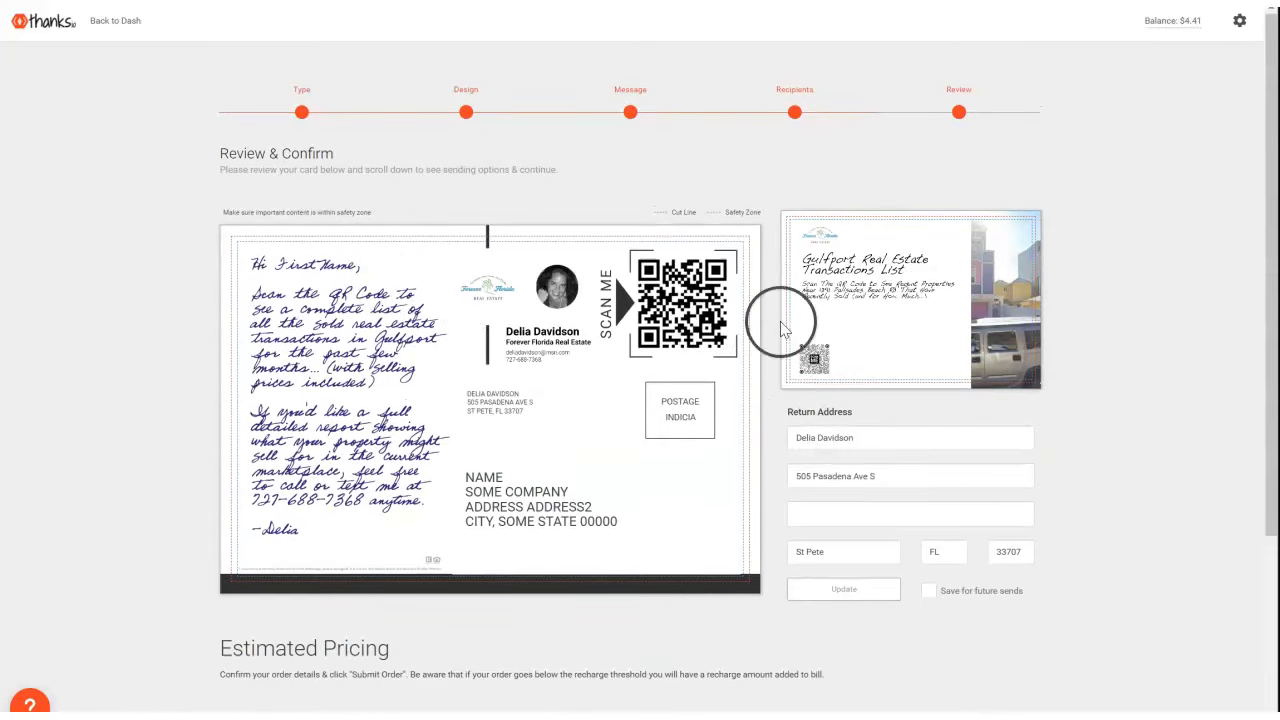
scroll(688, 392, down, 2)
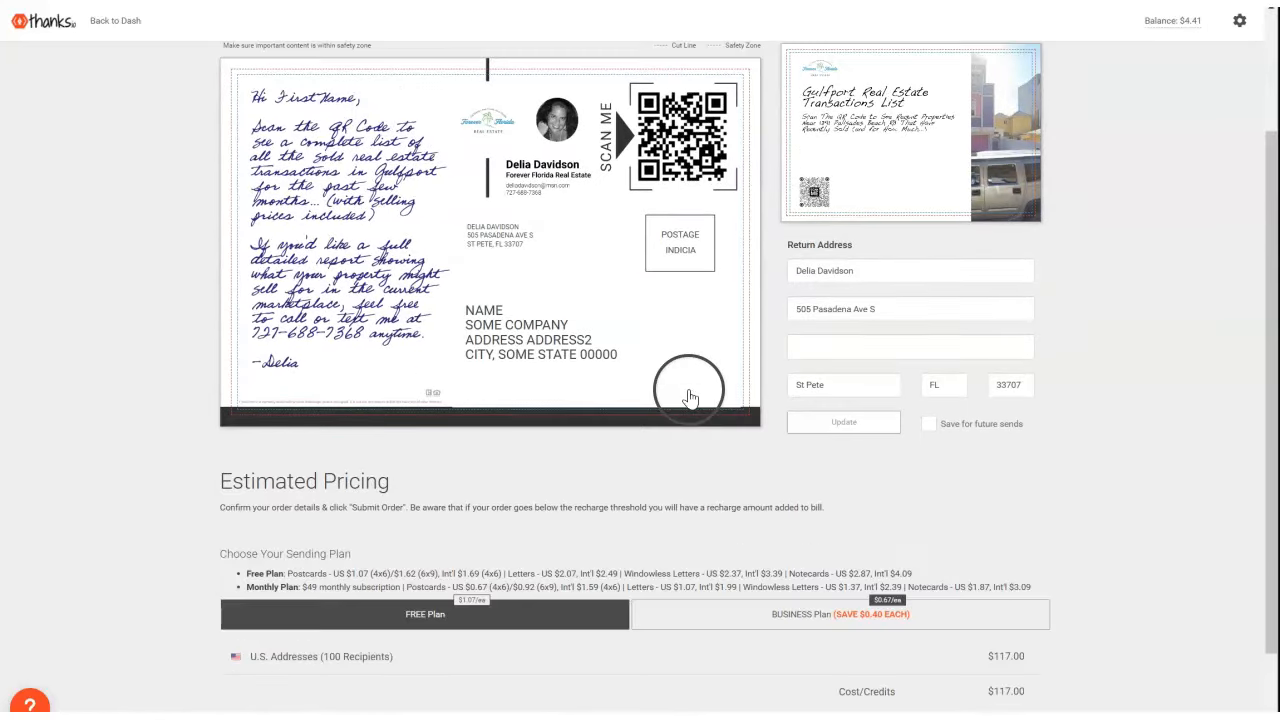
scroll(601, 360, up, 2)
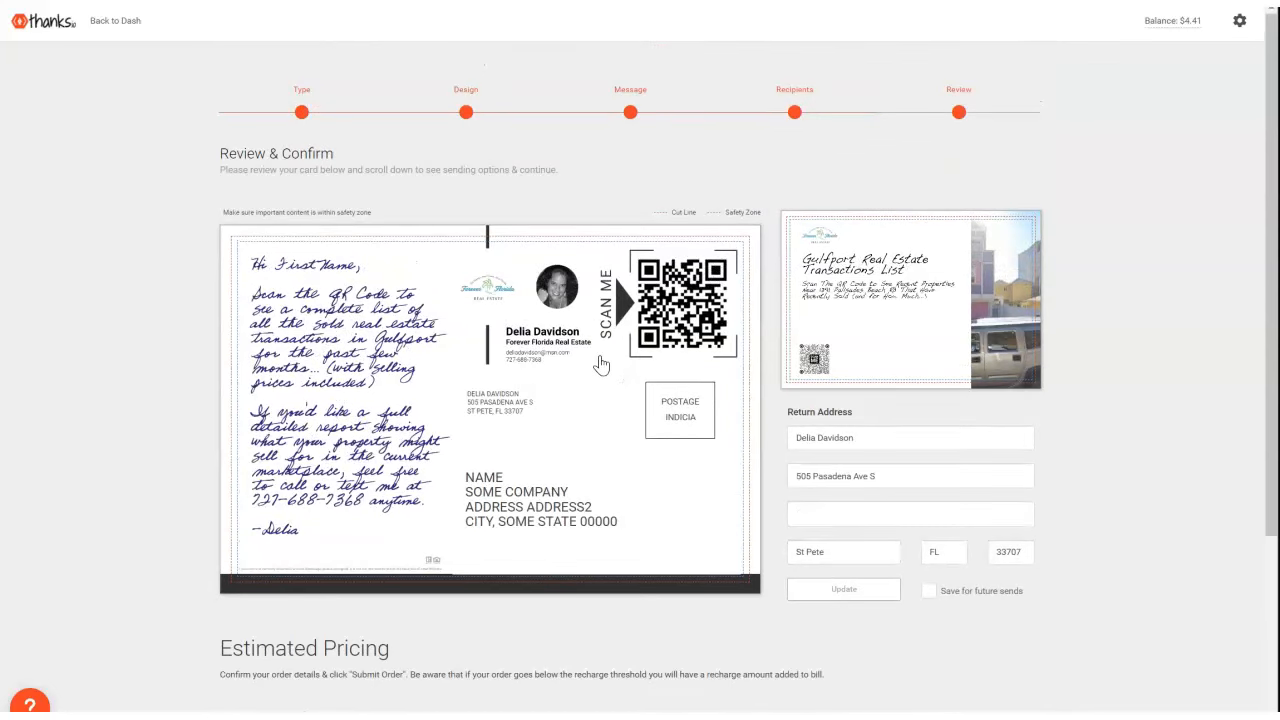
scroll(601, 364, down, 3)
click(640, 668)
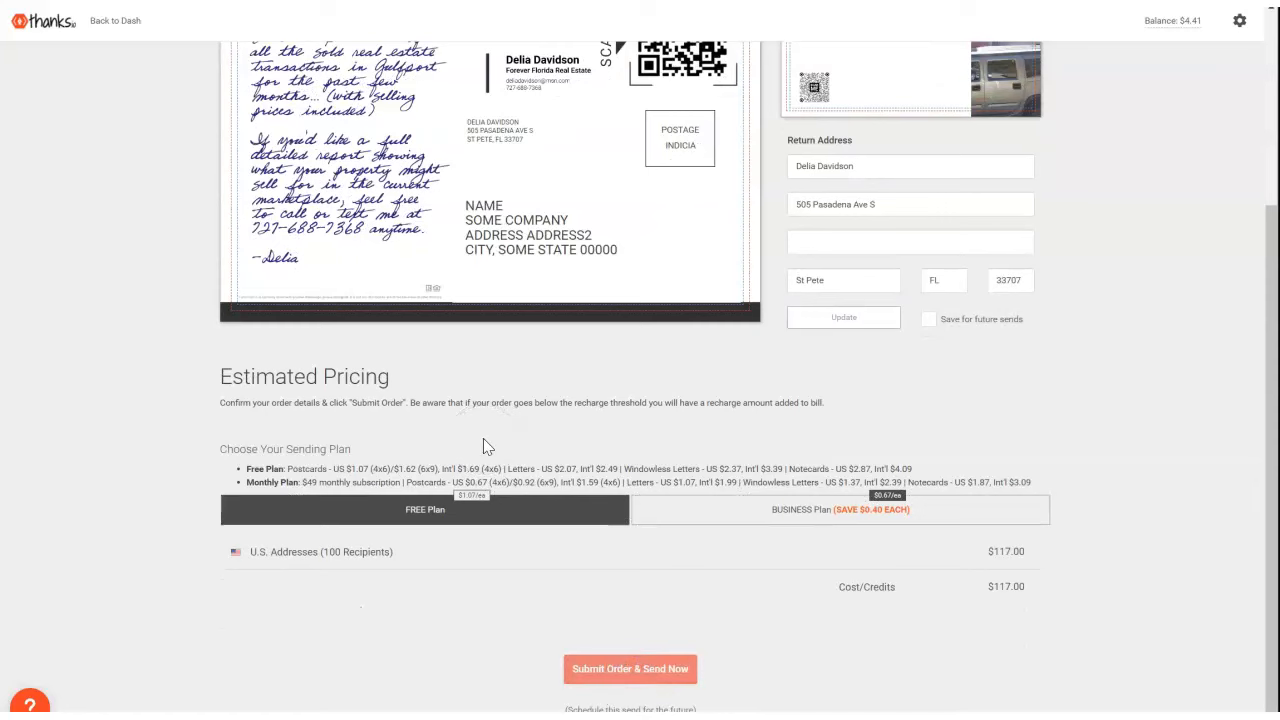
scroll(571, 300, up, 3)
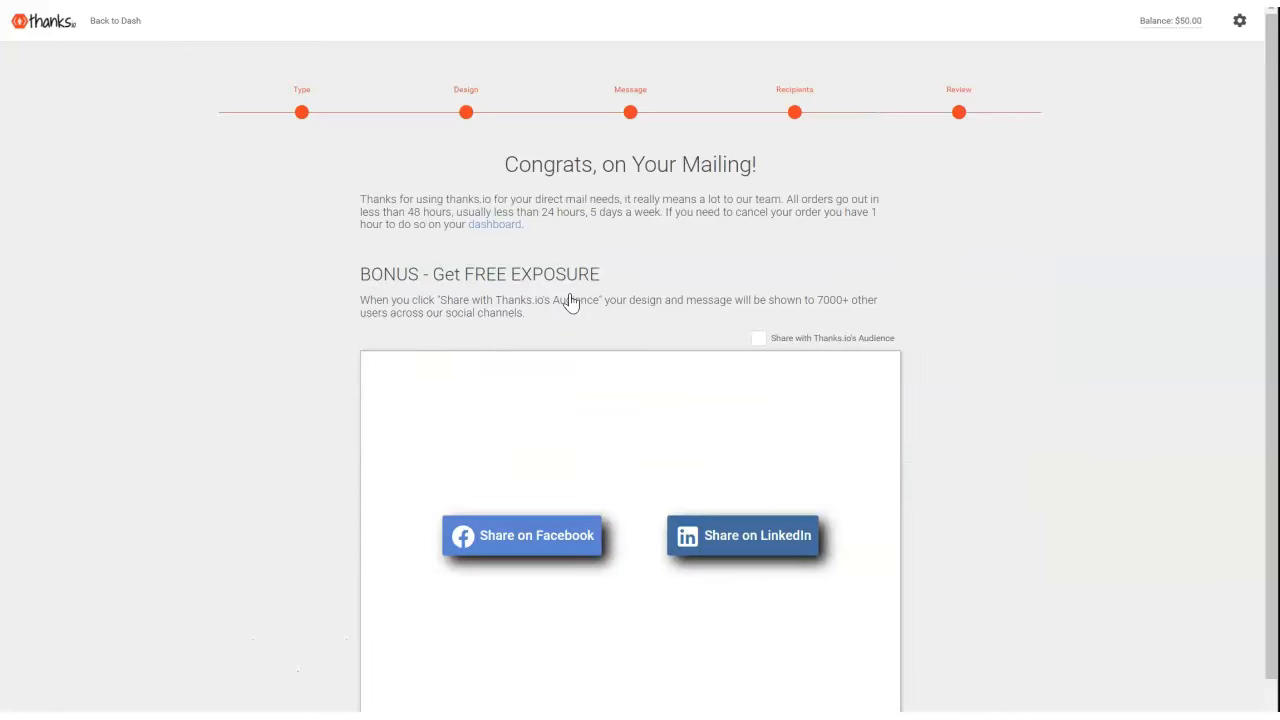
scroll(571, 301, down, 1)
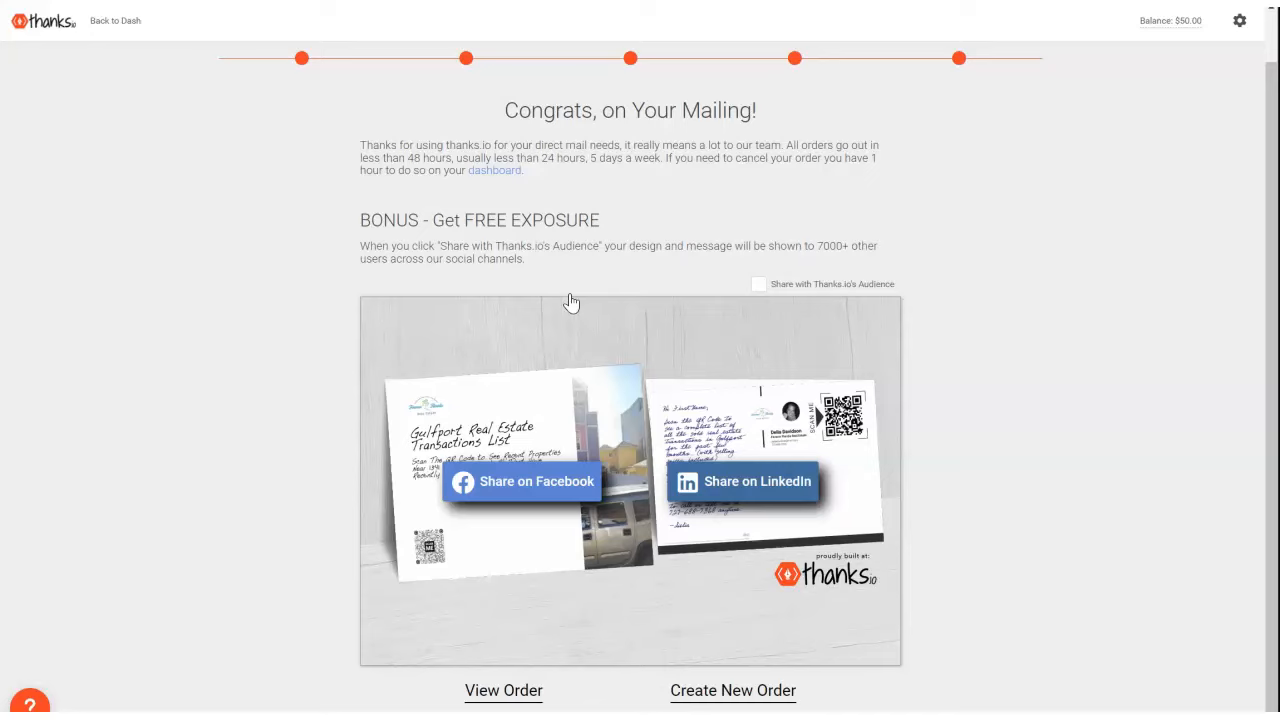
- Switch to the Wake Up Real Estate community site in the browser and look through the posts in its home feed
click(545, 443)
click(209, 36)
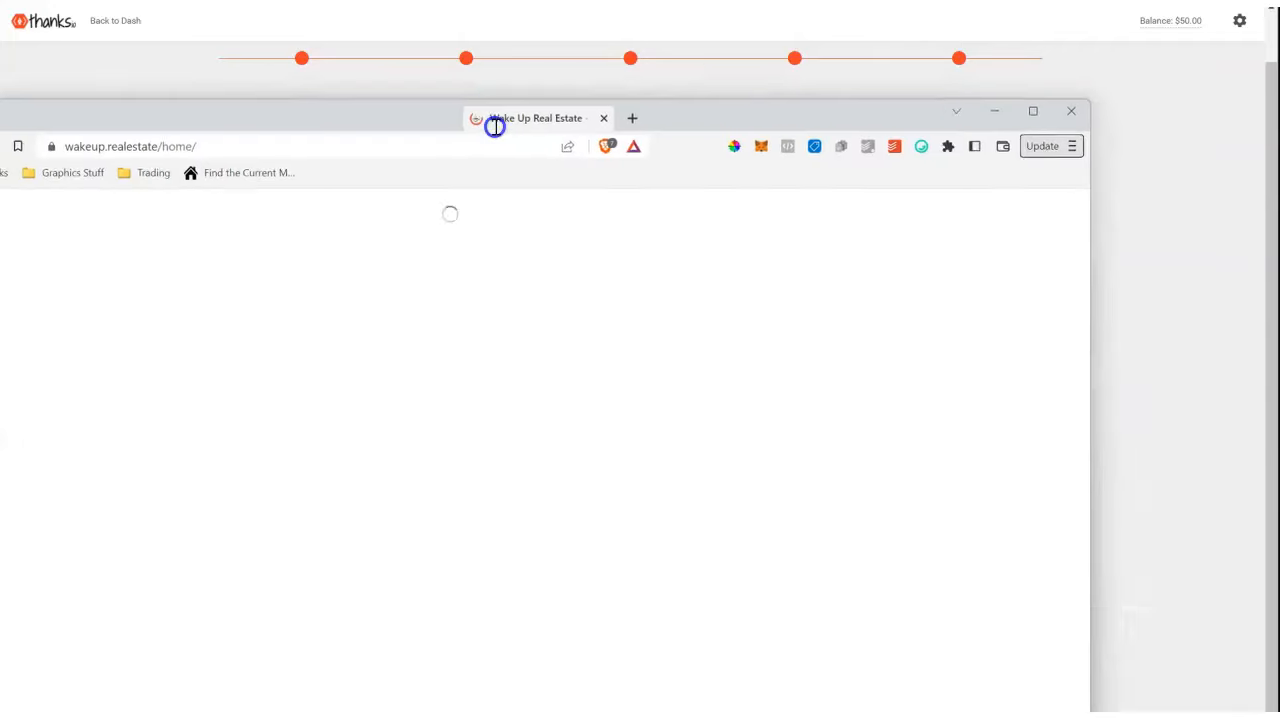
scroll(451, 340, down, 10)
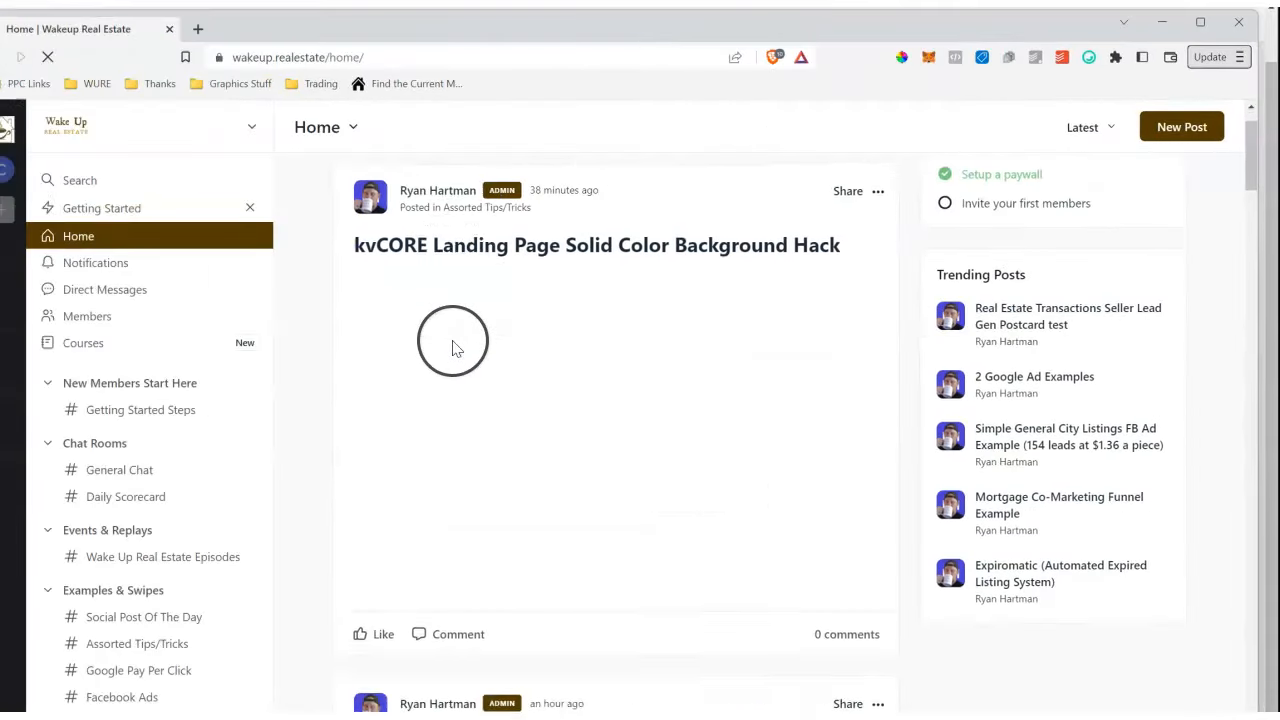
scroll(663, 431, down, 15)
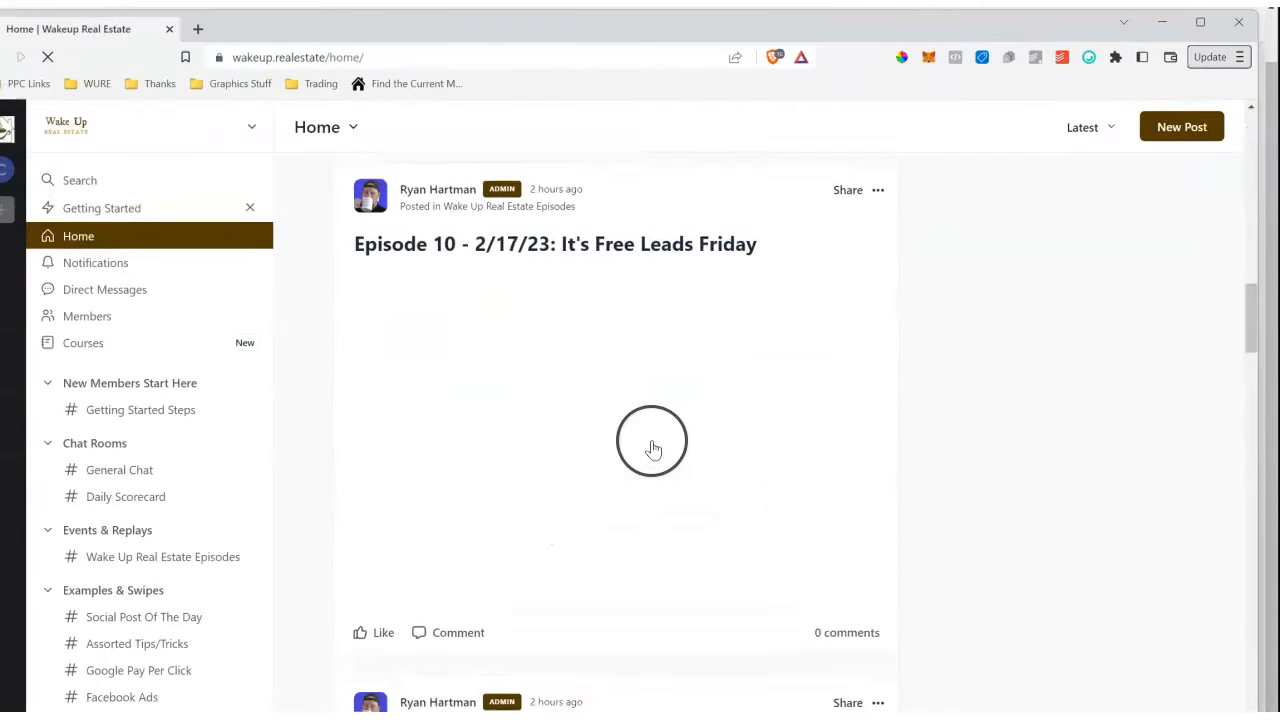
scroll(628, 456, down, 4)
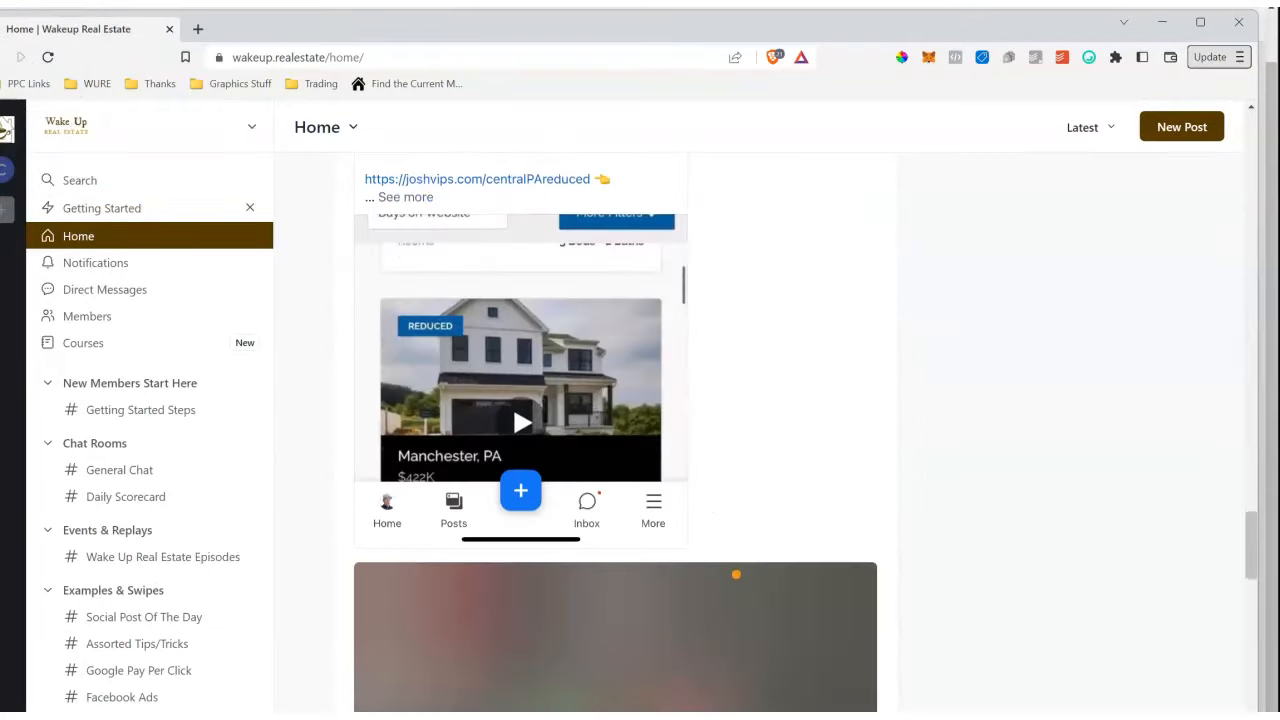